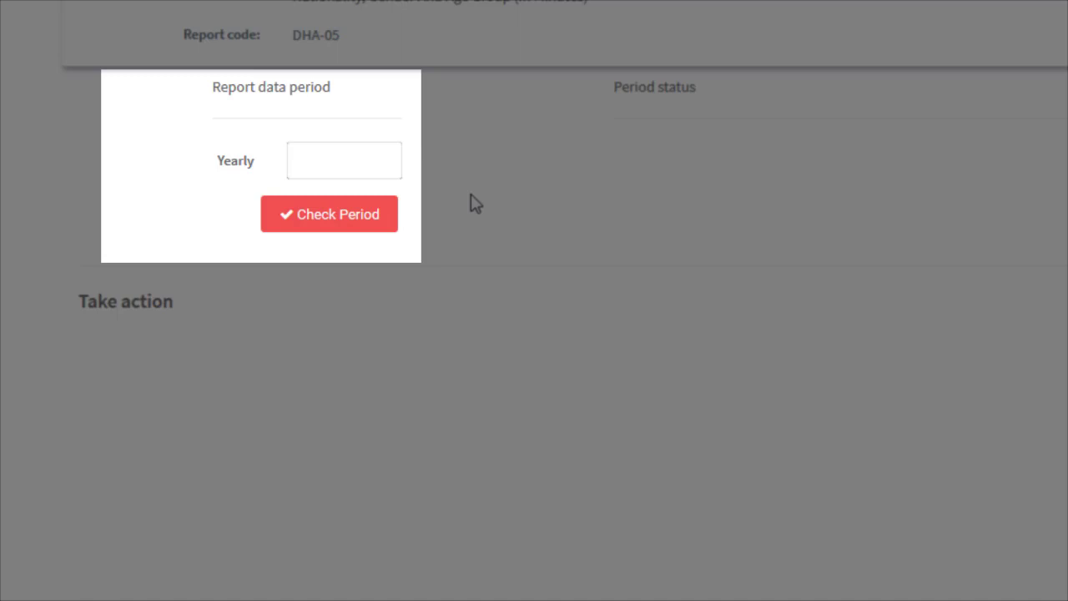
Check the 2017 yearly period of report DHA-05, verify its report data, and close the verification page
click(392, 161)
click(380, 191)
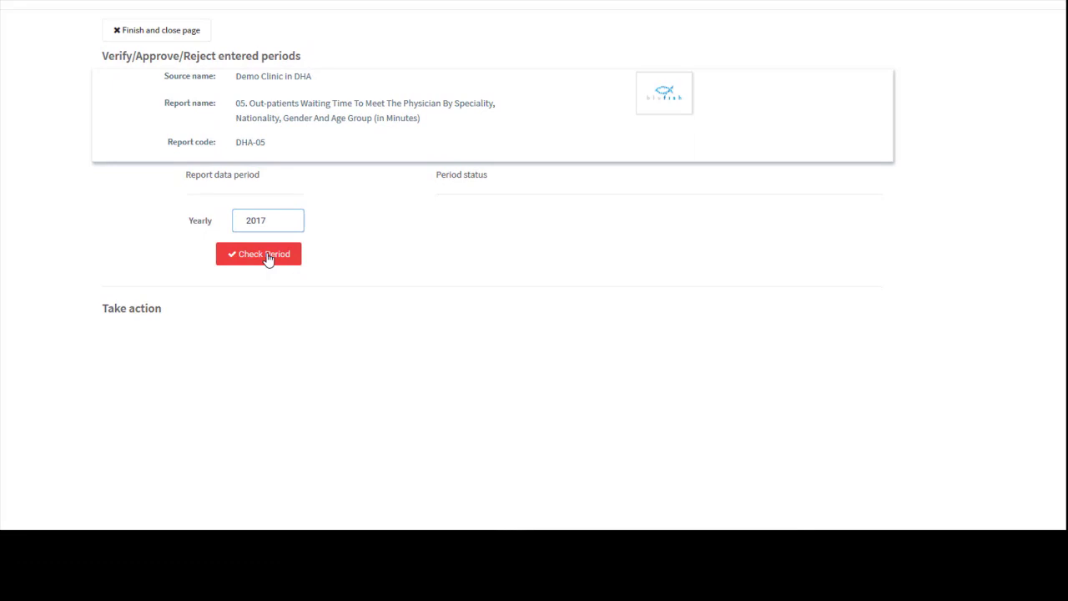
click(267, 256)
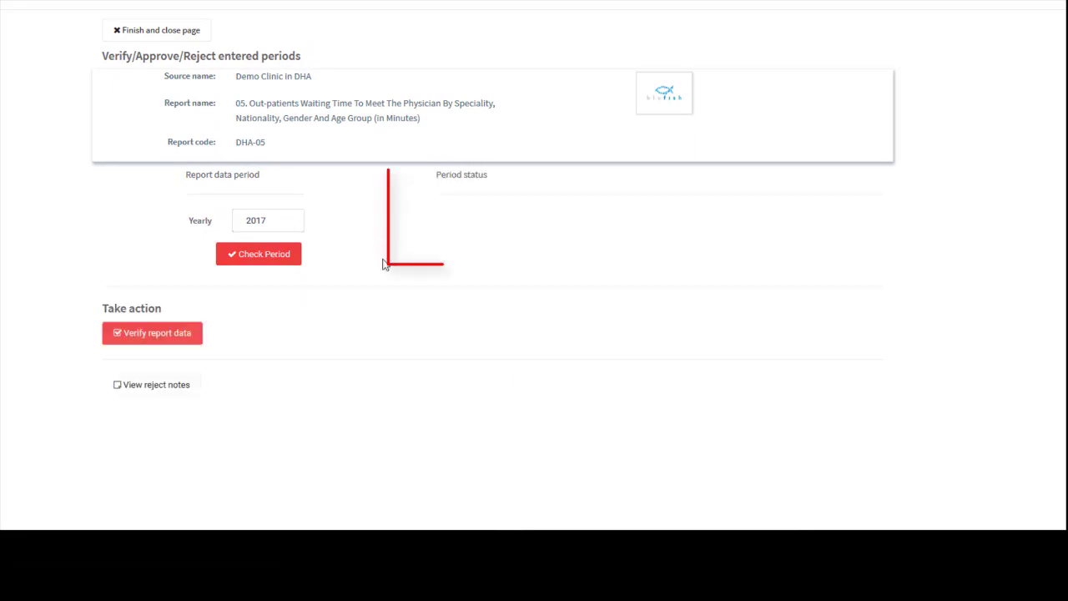
click(162, 334)
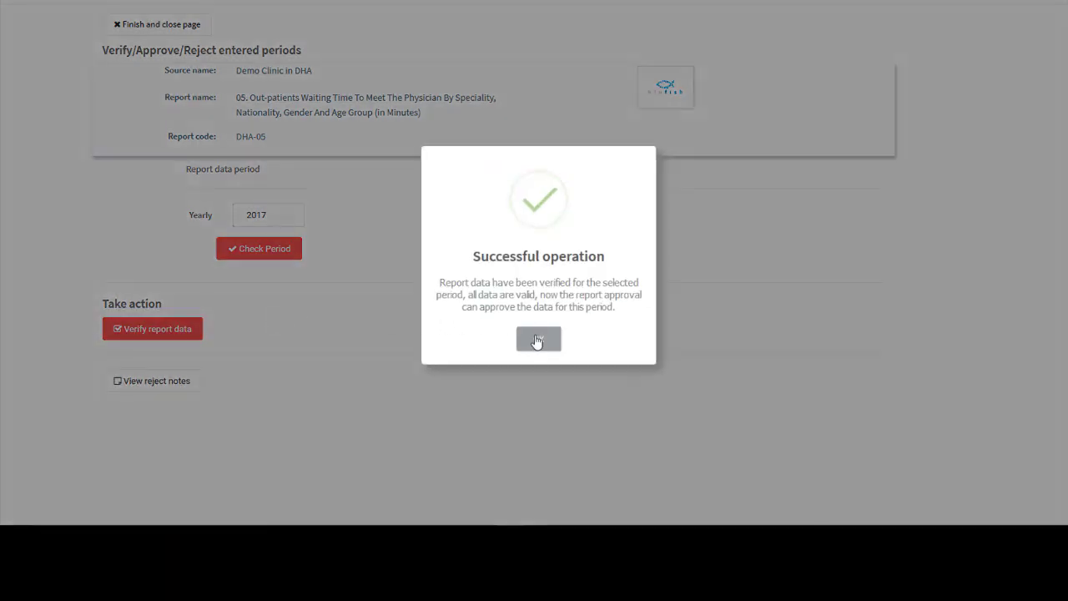
click(537, 340)
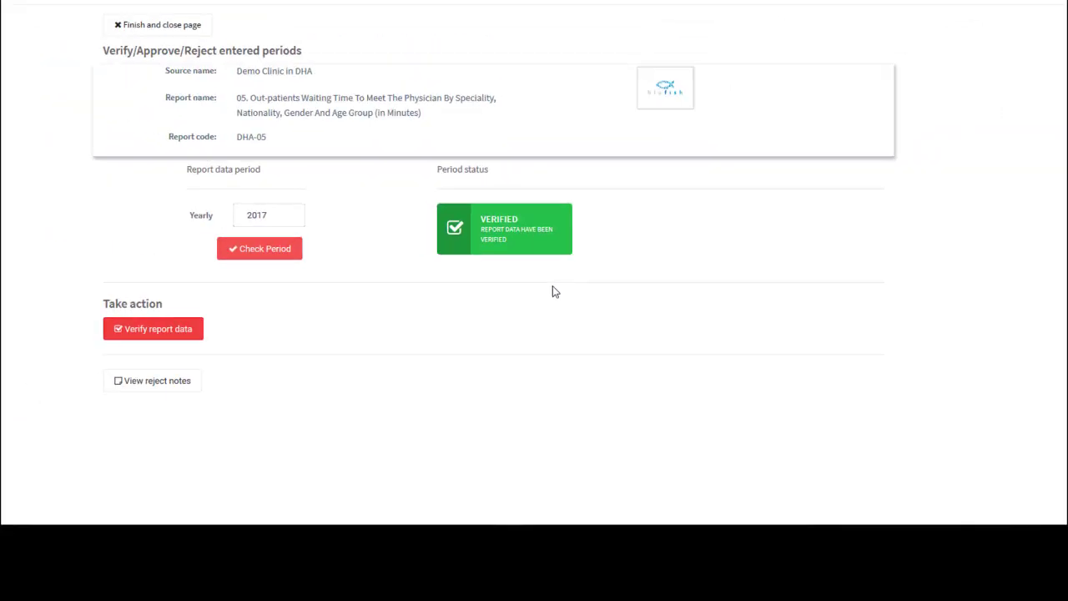
click(176, 29)
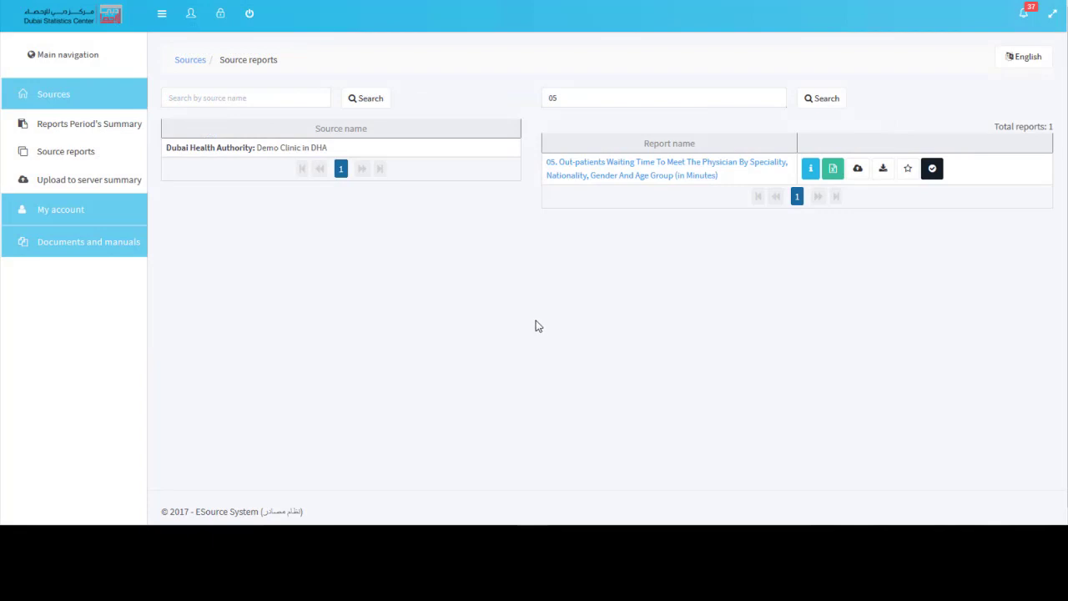
Open report 05 on out-patients waiting time and fetch its 2017 data for the Emirati category
click(624, 176)
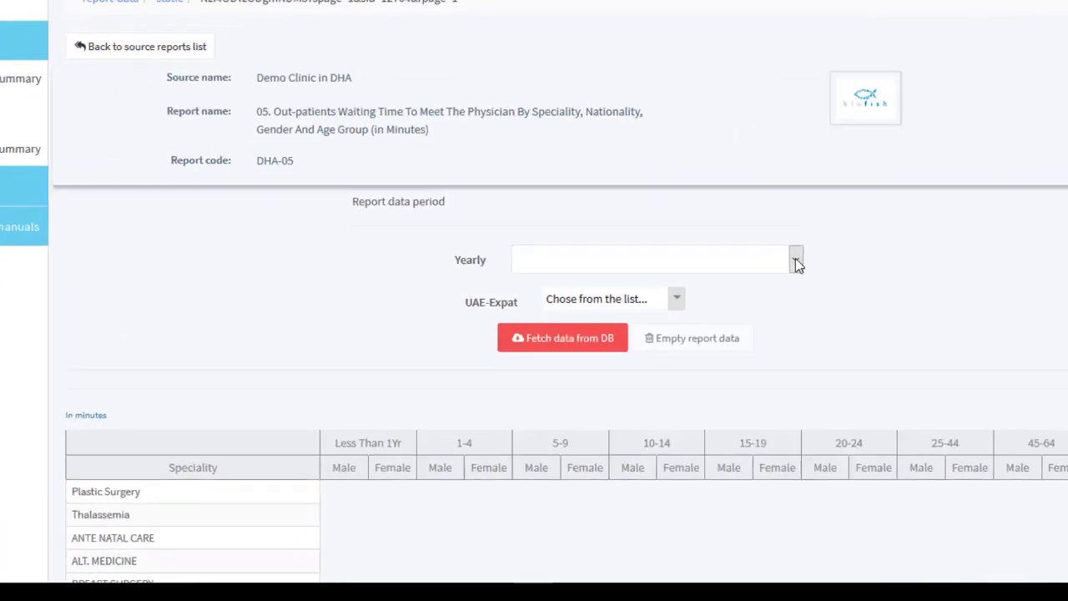
click(879, 250)
click(830, 275)
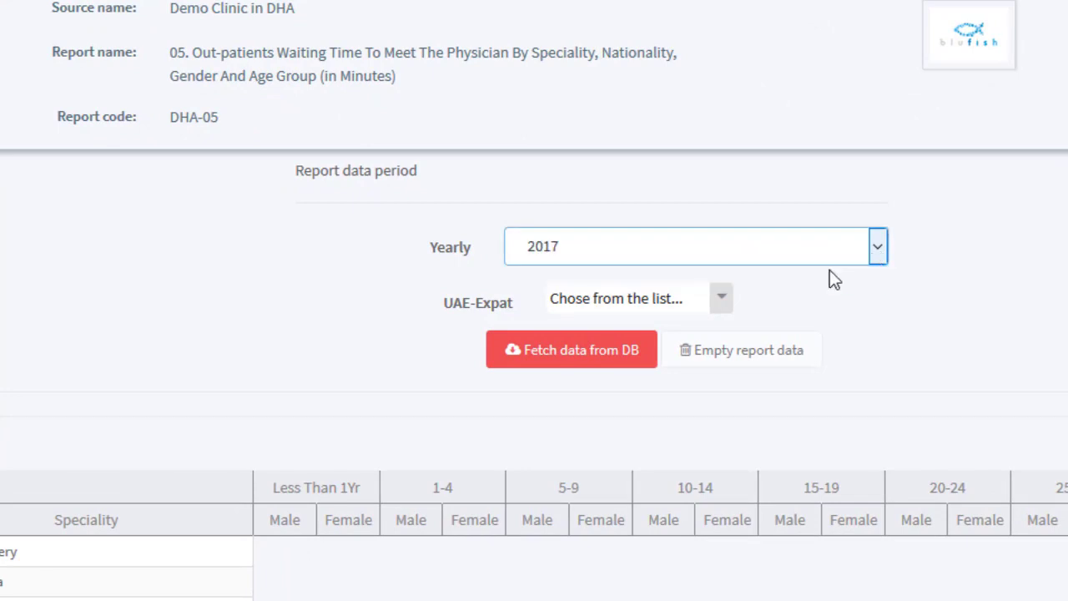
click(723, 300)
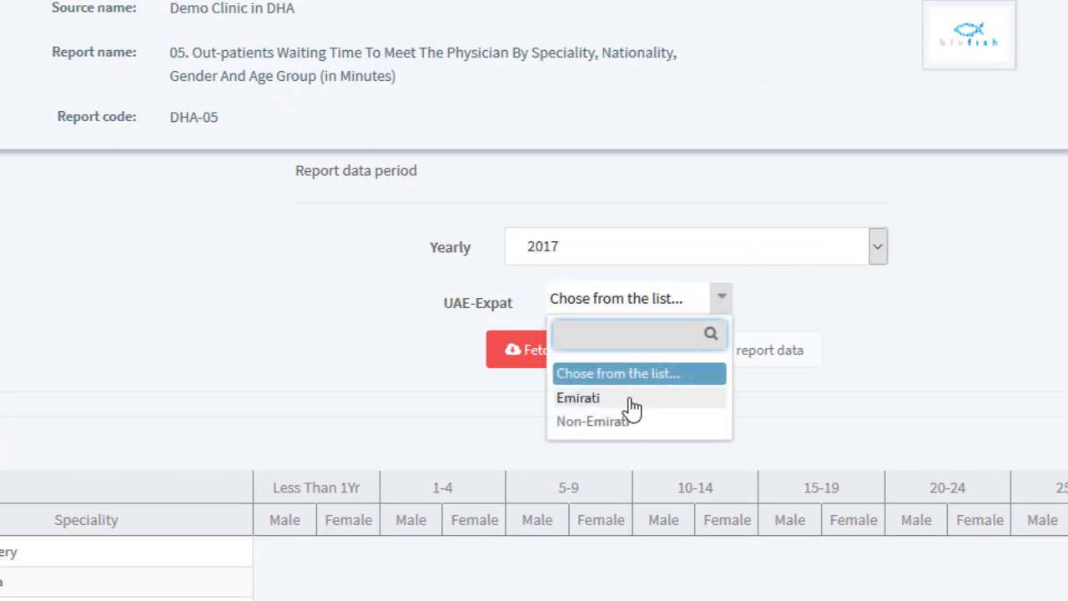
click(630, 398)
click(540, 355)
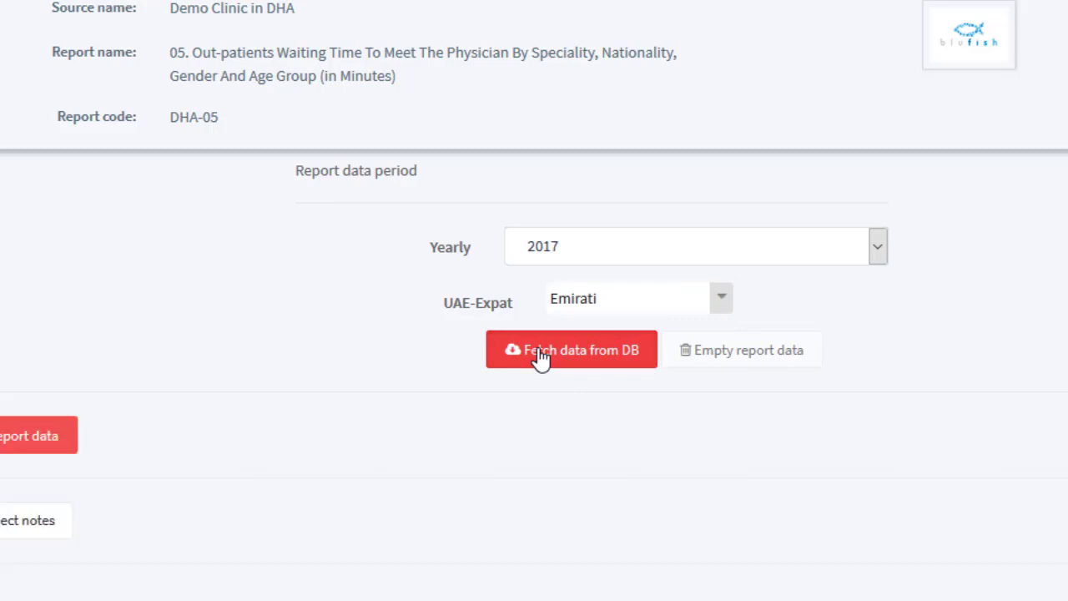
click(542, 357)
click(582, 354)
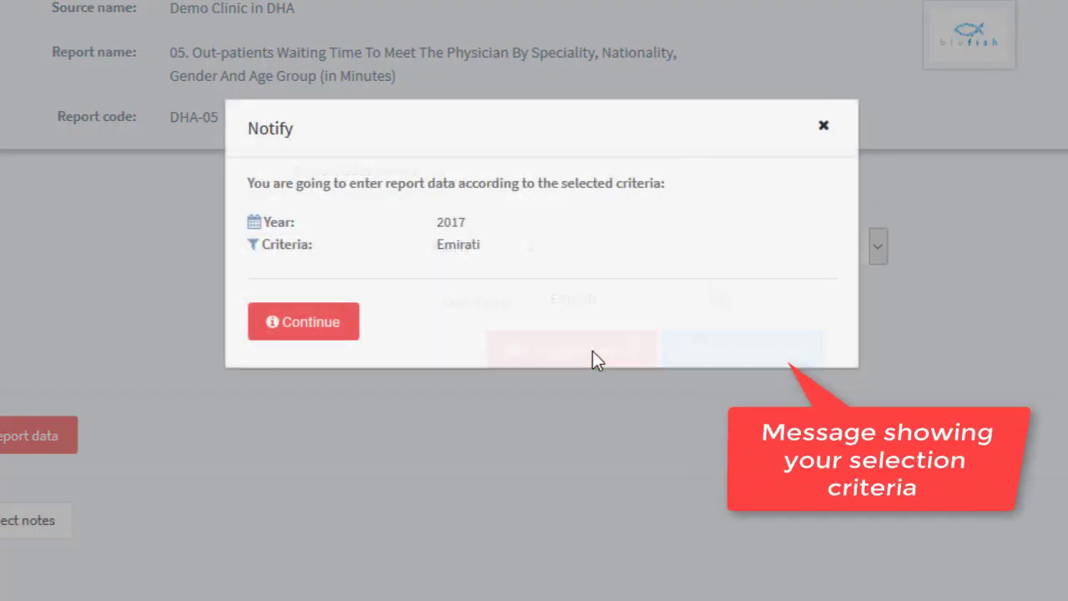
click(301, 330)
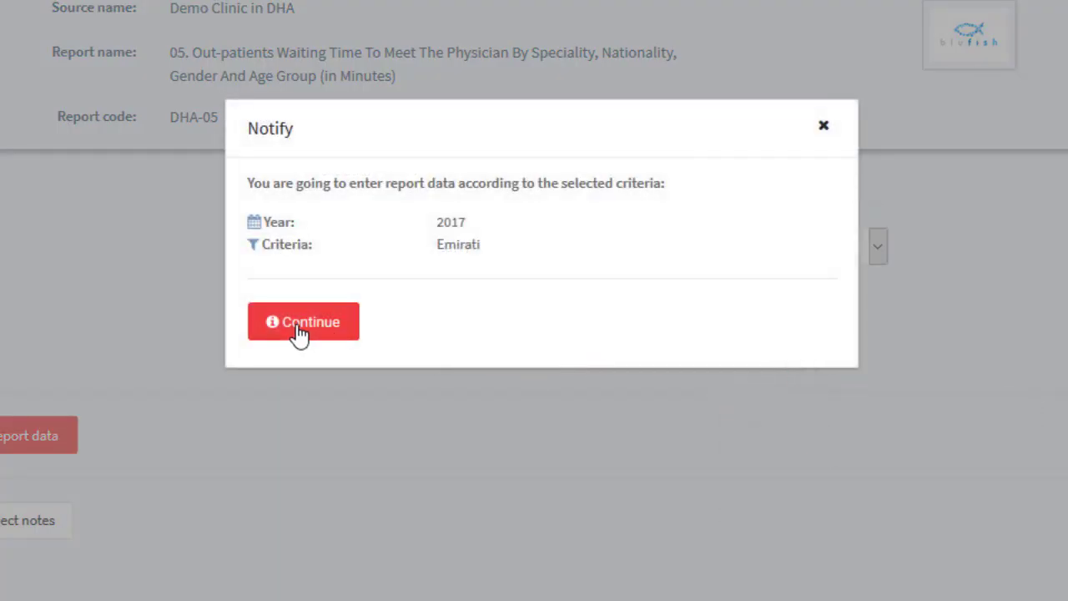
Set the Plastic Surgery value for males Less Than 1Yr to 1 in the Emirati data
scroll(394, 338, down, 3)
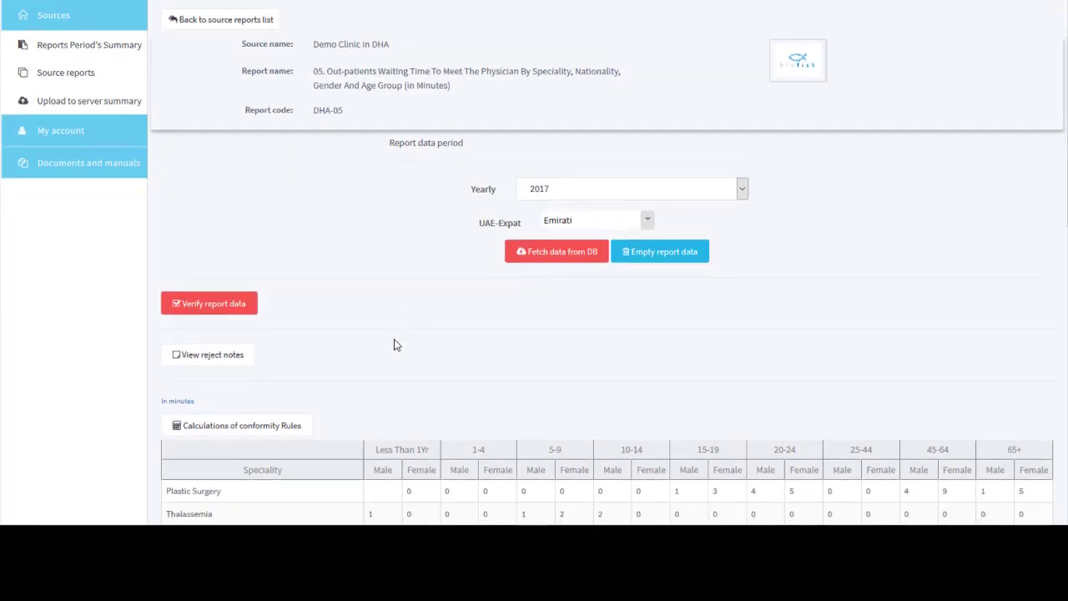
scroll(405, 341, down, 1)
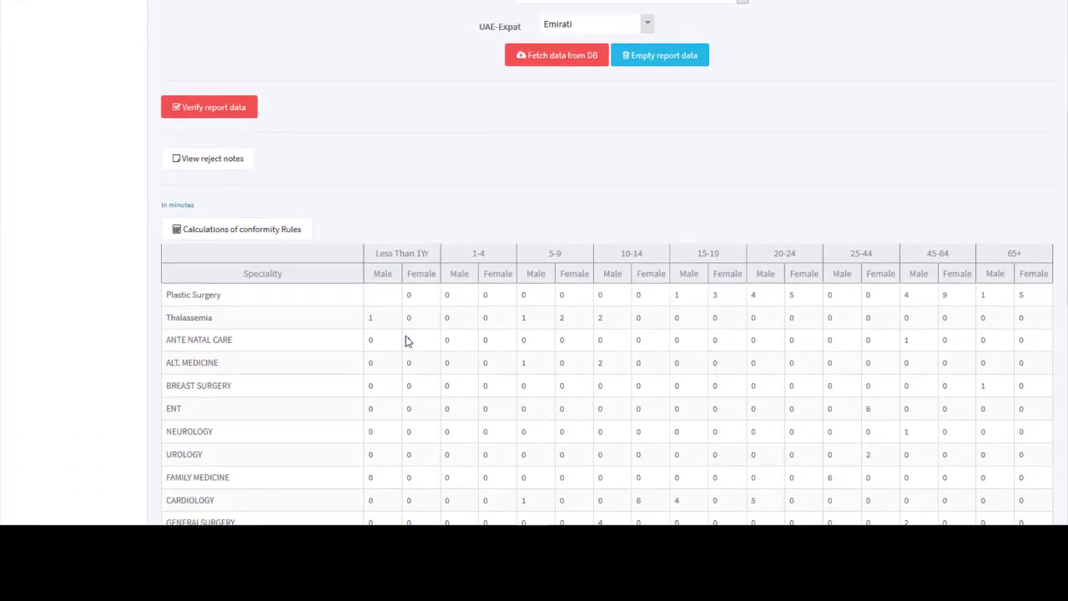
scroll(408, 340, down, 3)
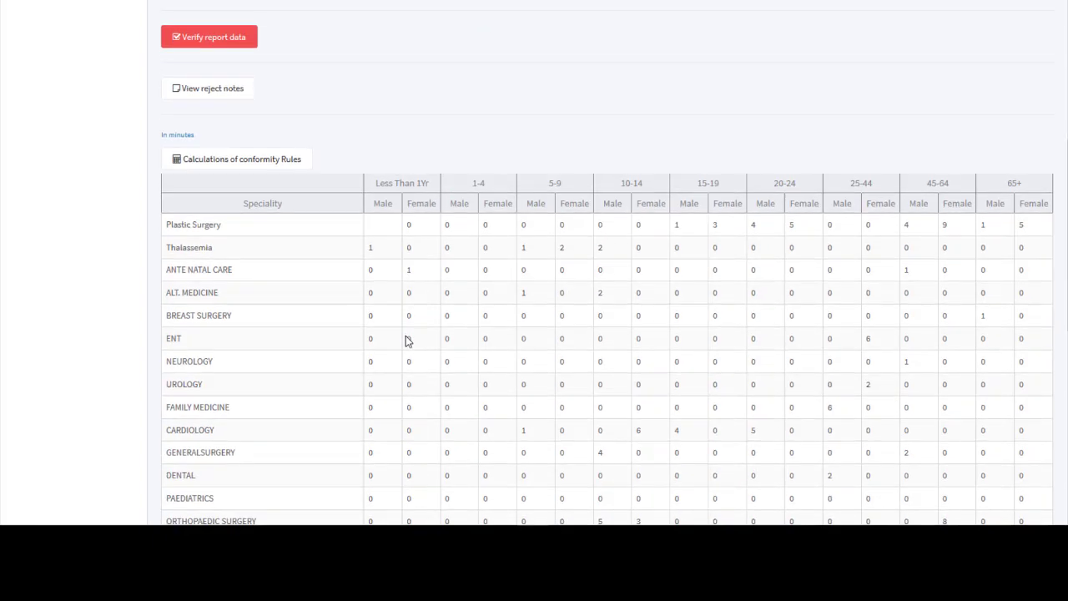
scroll(407, 340, down, 5)
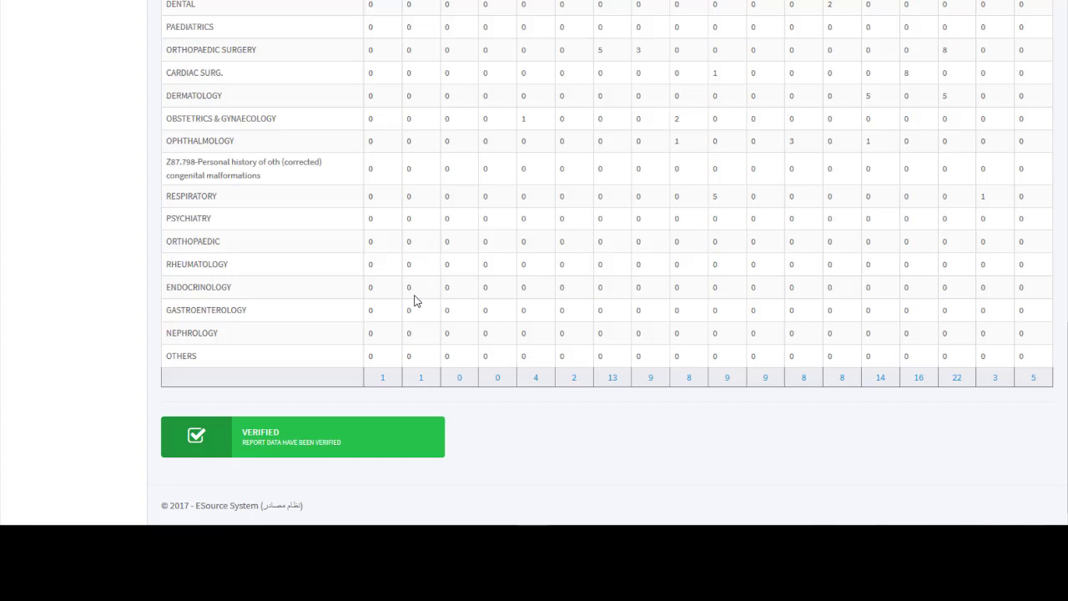
scroll(415, 300, up, 5)
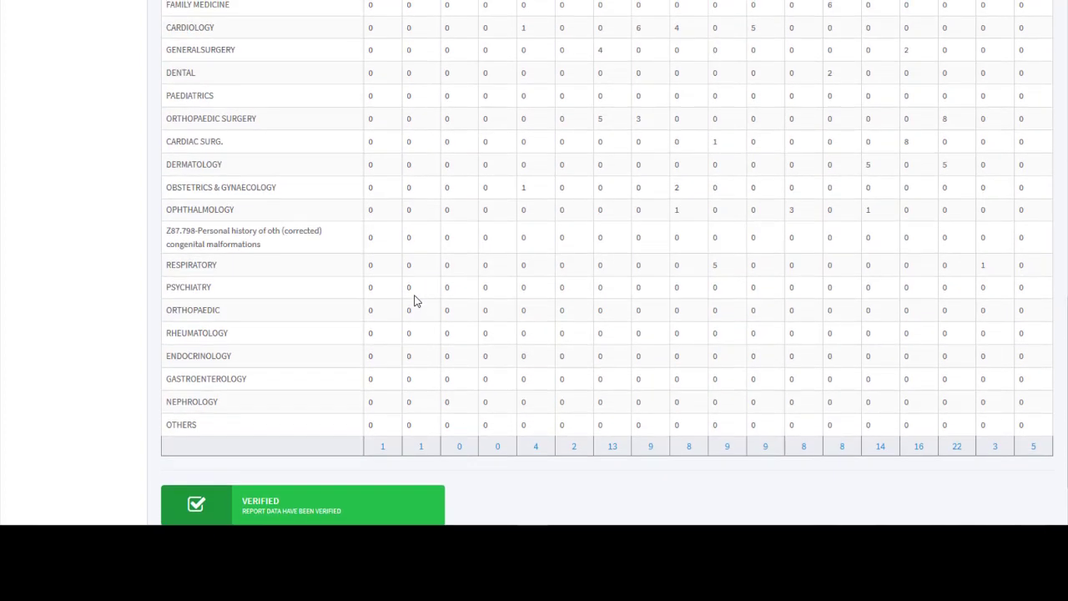
scroll(414, 301, up, 2)
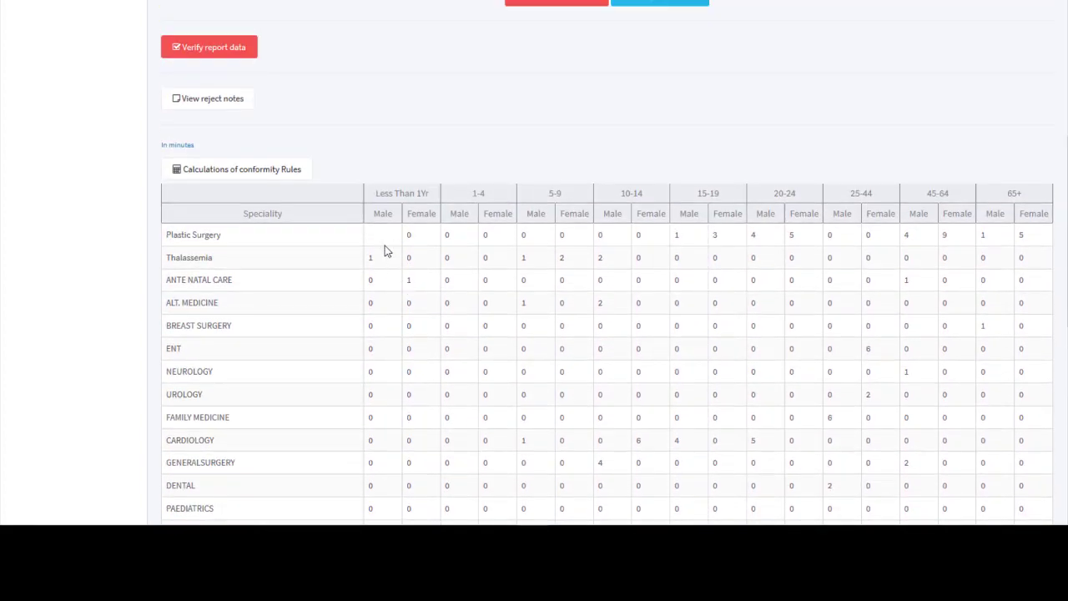
click(377, 236)
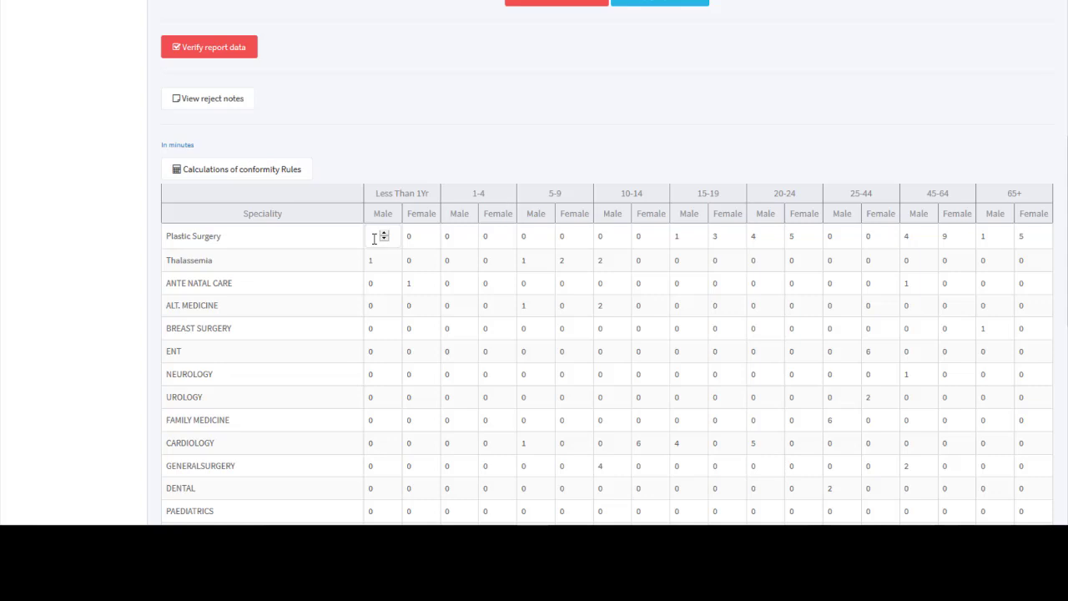
click(374, 238)
scroll(559, 396, down, 5)
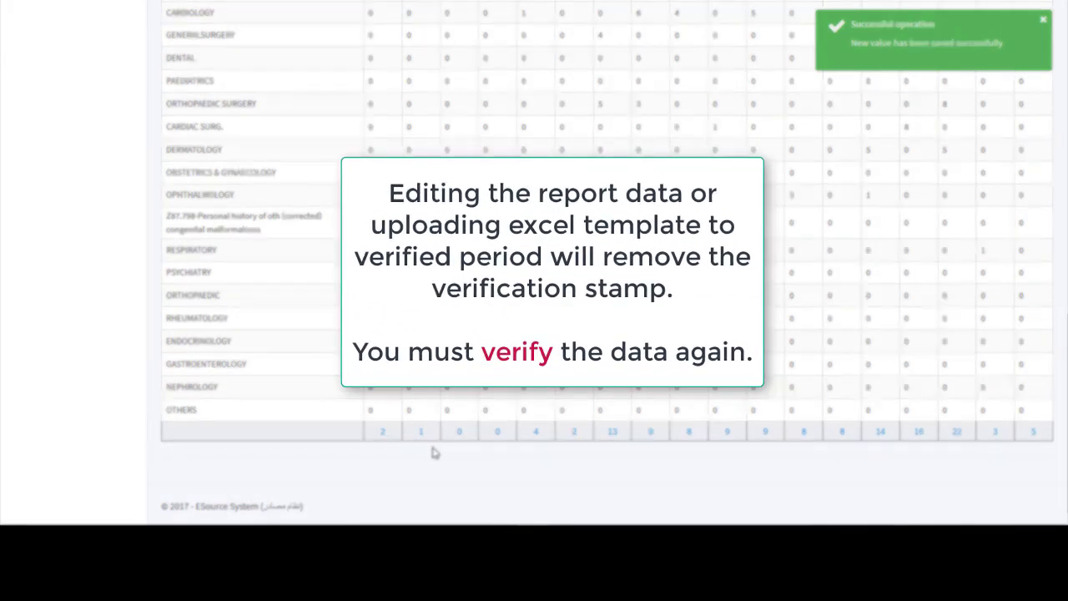
Set the Plastic Surgery value for males Less Than 1Yr to 0 in the Emirati data
scroll(468, 417, up, 3)
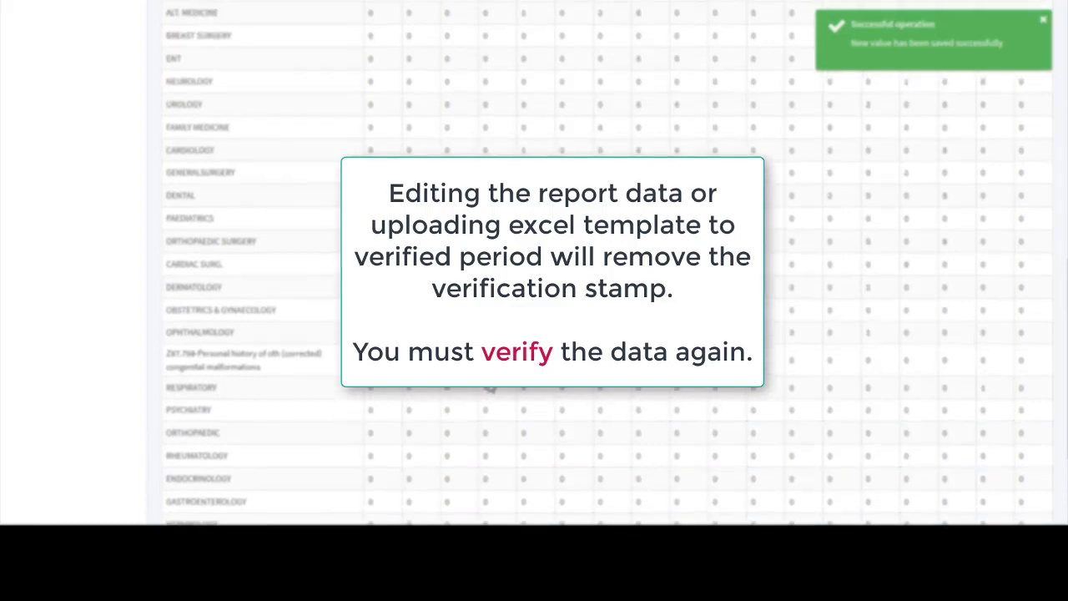
scroll(488, 383, up, 5)
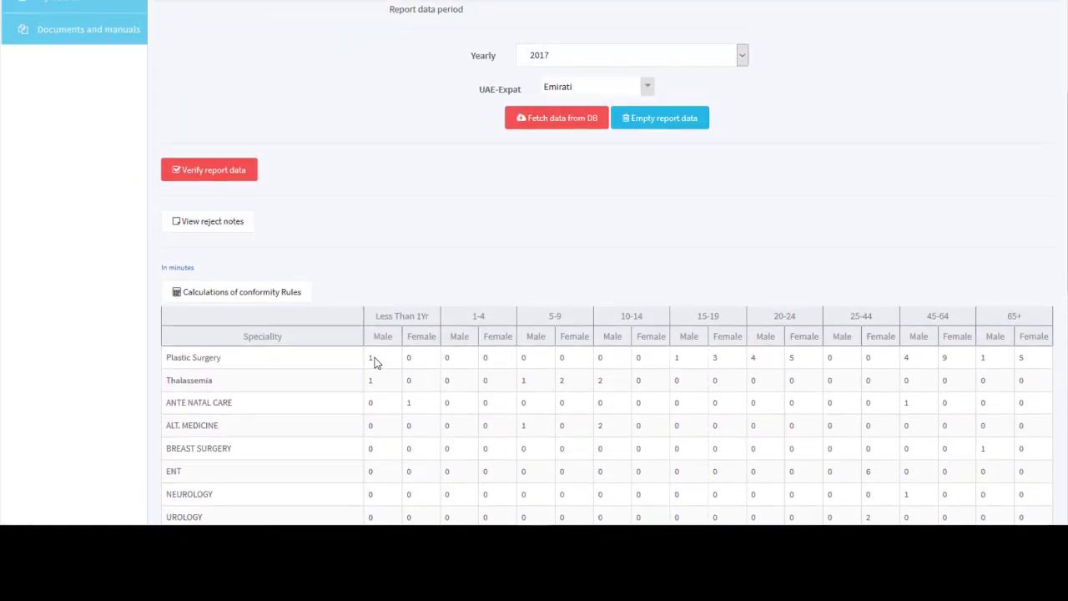
click(375, 359)
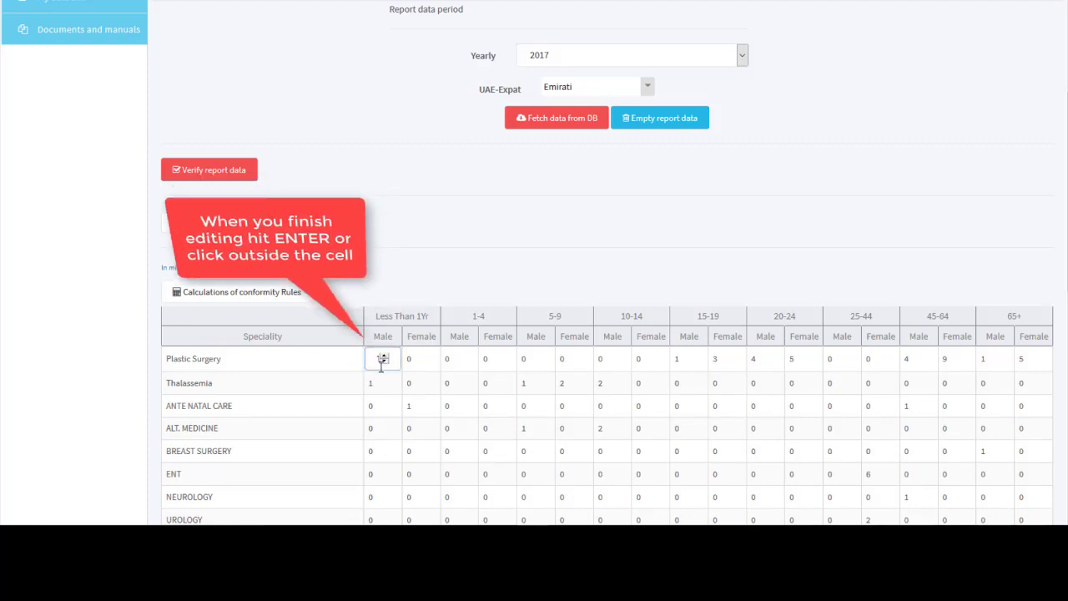
click(402, 410)
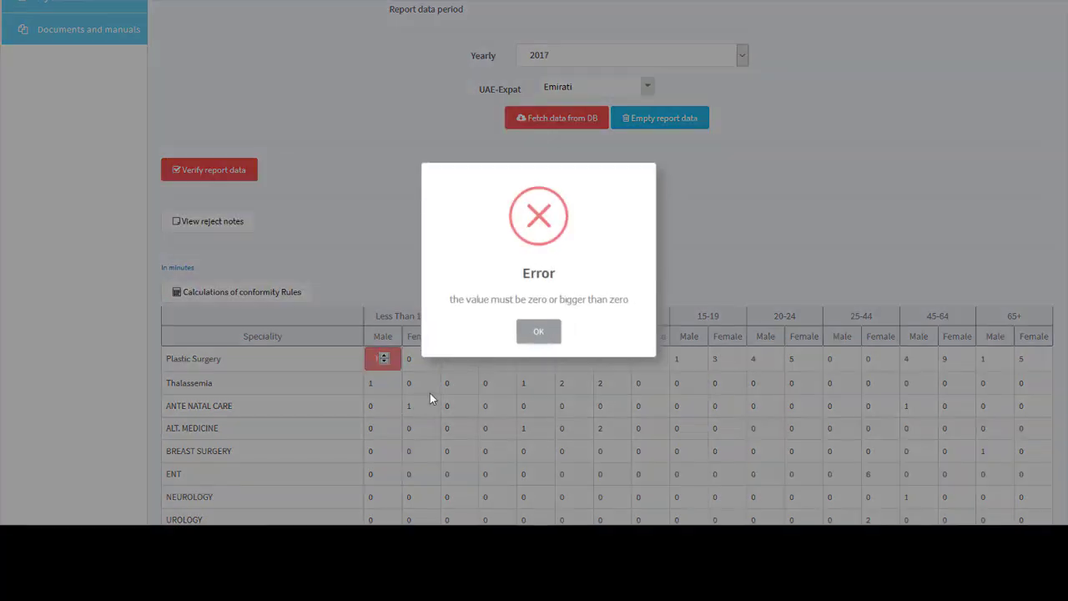
click(538, 332)
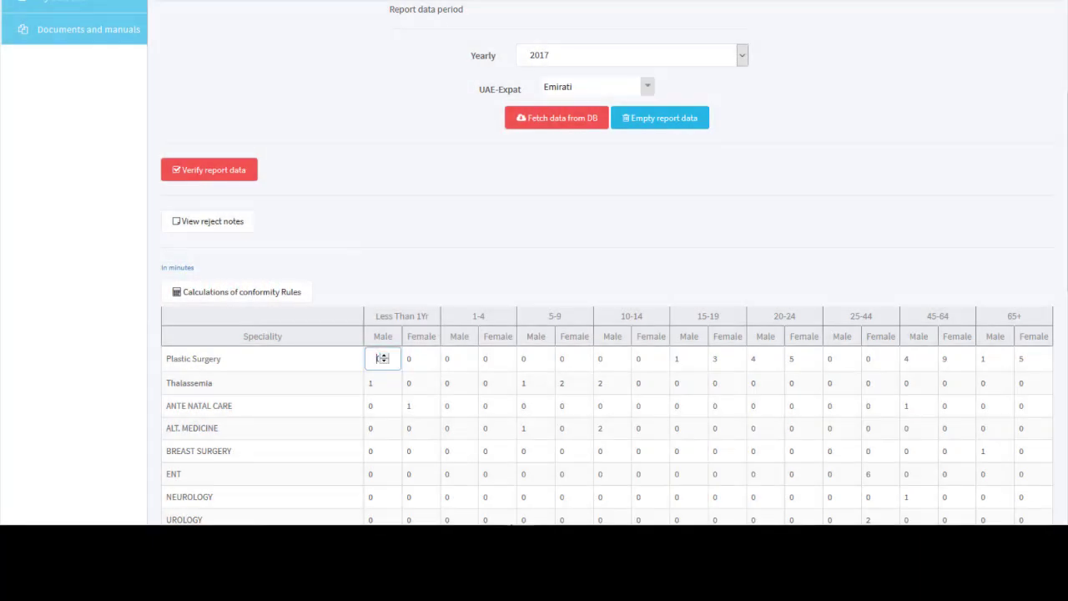
double_click(397, 358)
Switch the UAE-Expat criterion to Non-Emirati and fetch the 2017 report data for it
click(647, 90)
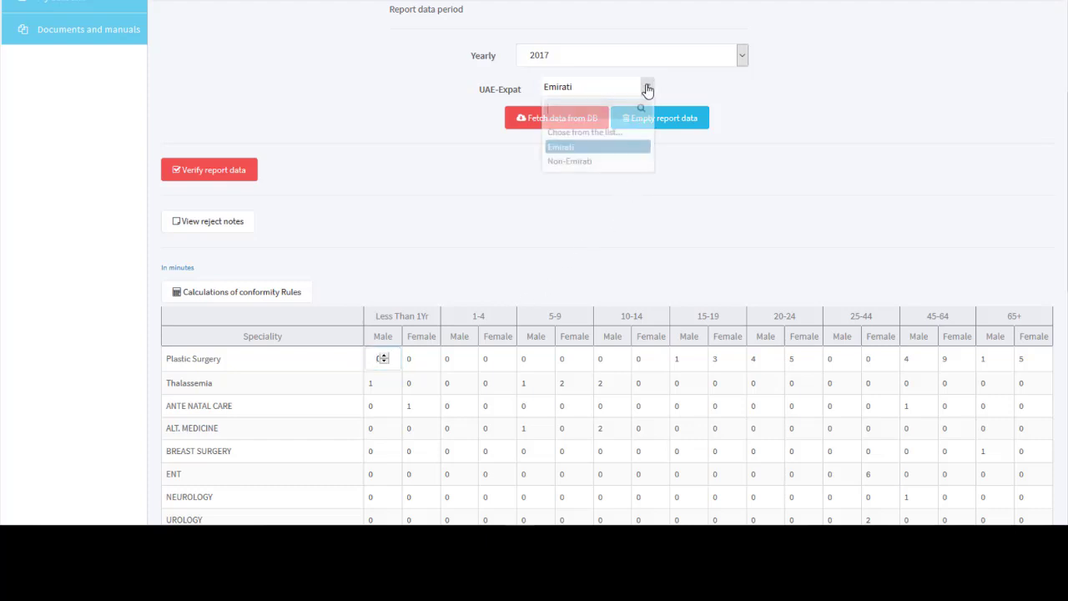
click(575, 162)
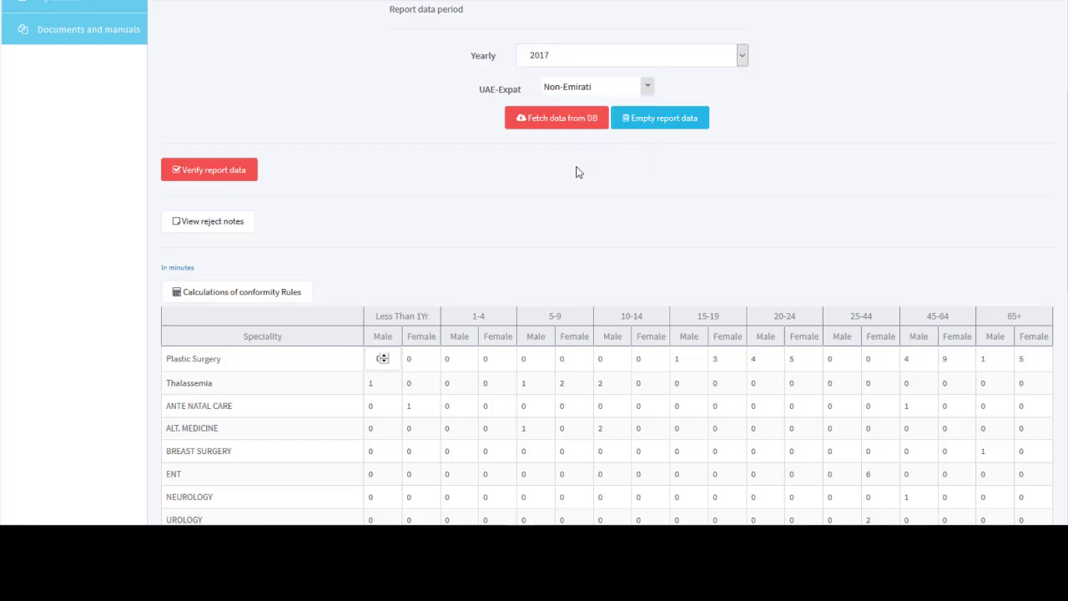
click(559, 125)
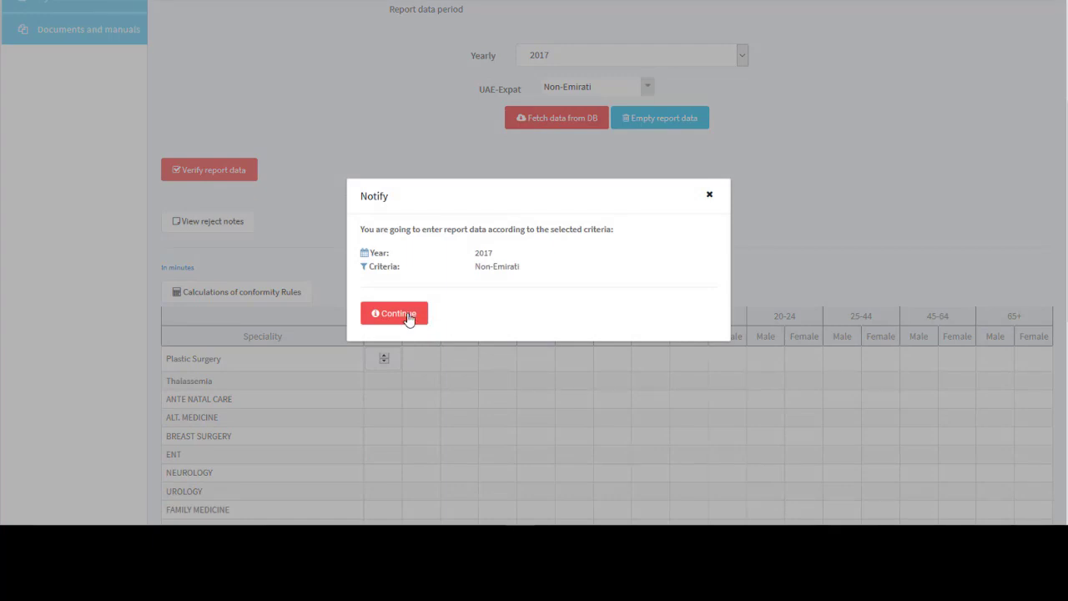
click(394, 314)
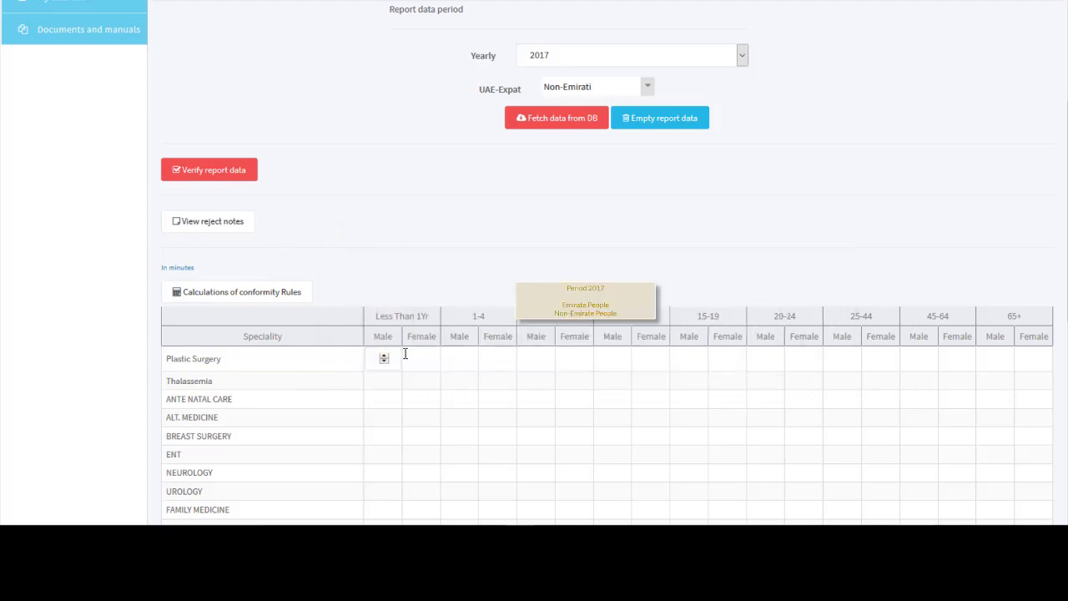
Fill the Less Than 1Yr group with 1 for Plastic Surgery Male, 0 for Plastic Surgery Female and 0 for Thalassemia Male
click(376, 359)
text(1)
click(421, 360)
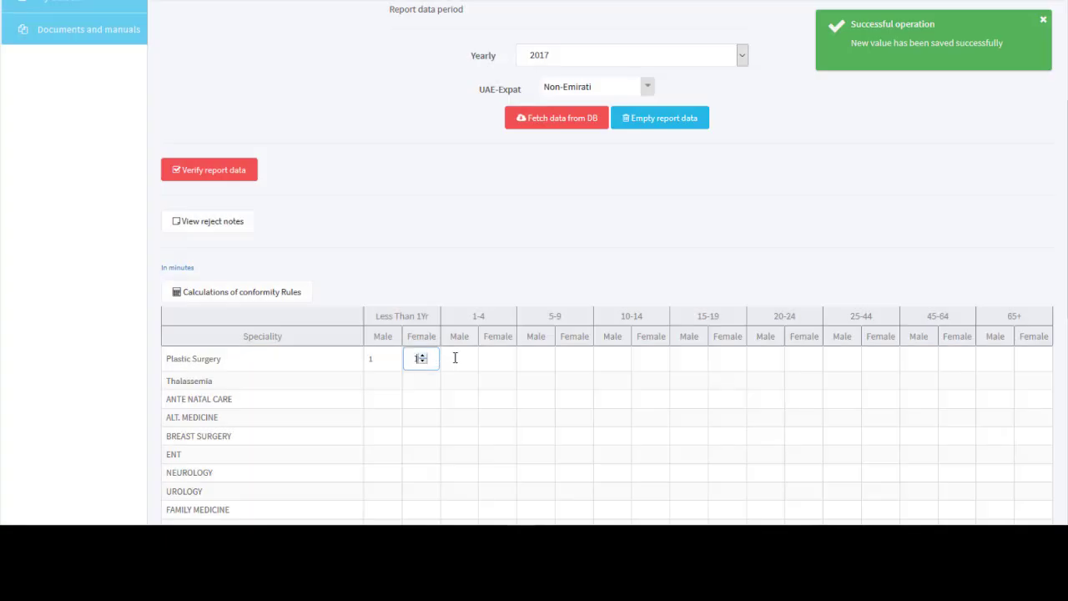
click(383, 383)
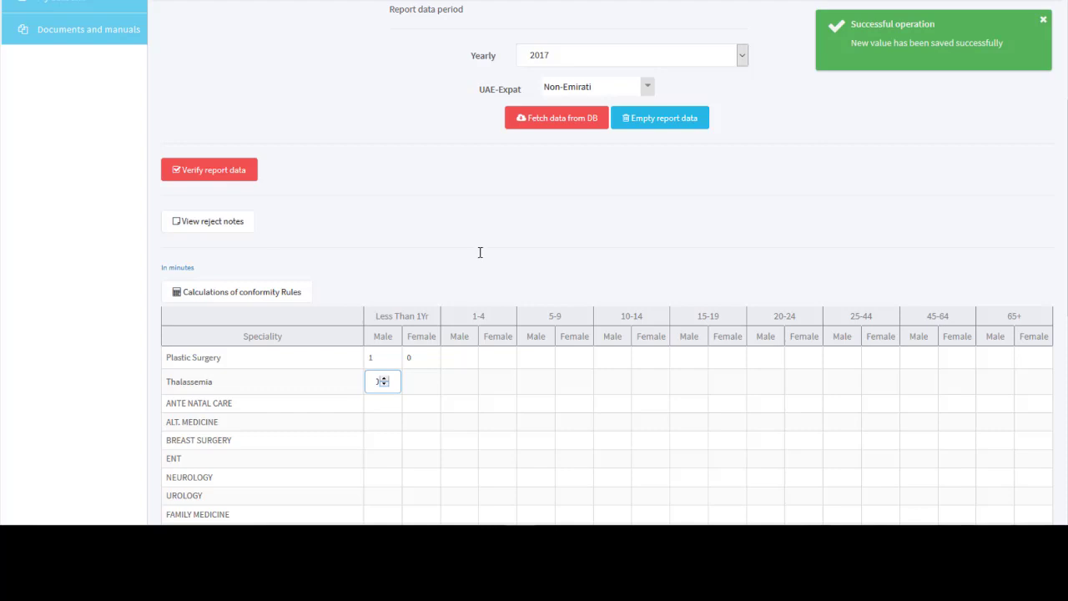
Verify the 2017 report data again from the data entry page and dismiss the resulting dialog
click(237, 172)
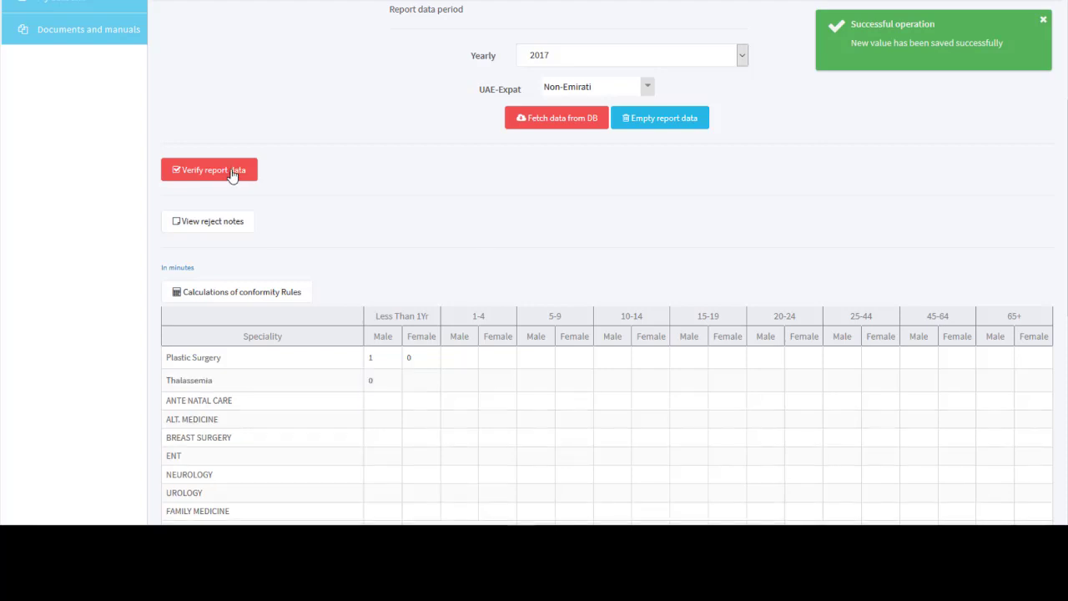
click(233, 173)
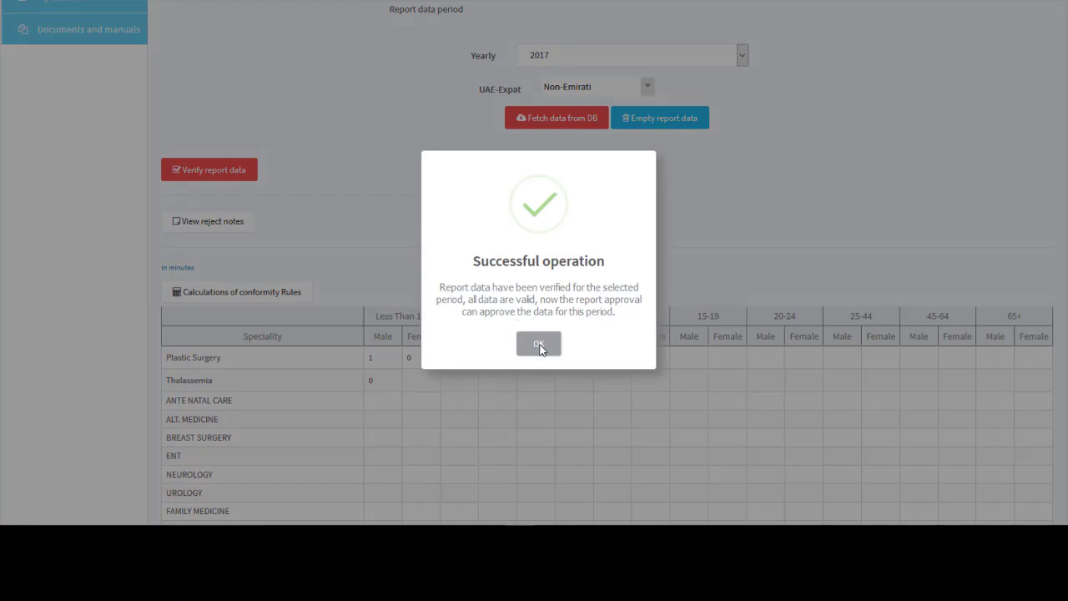
click(539, 345)
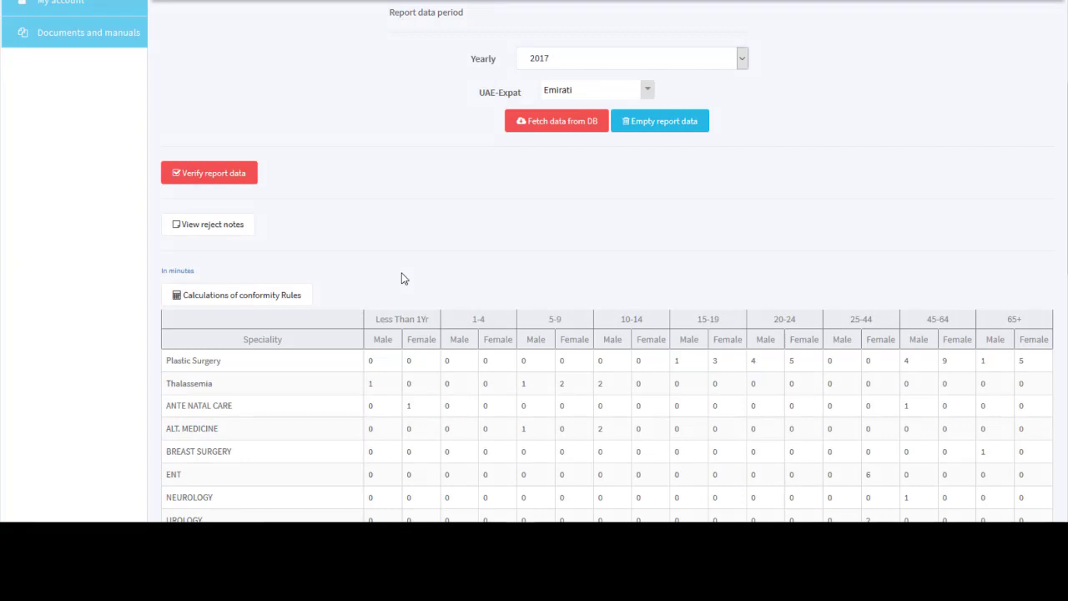
Open the conformity rules calculation for the Emirati data and calculate it for the first Male numeric field
click(286, 297)
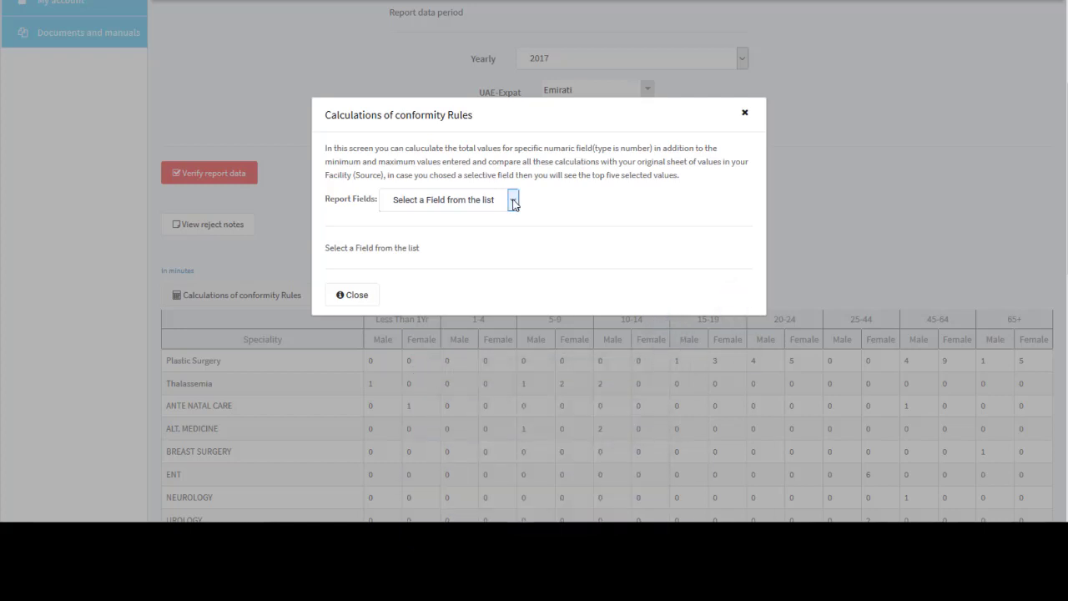
click(513, 201)
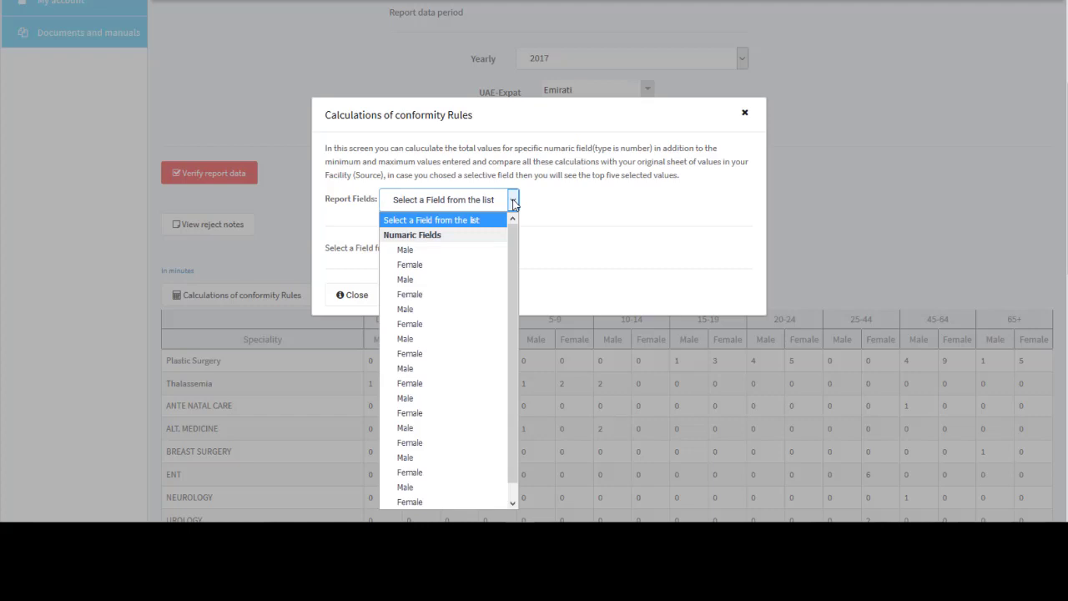
click(470, 252)
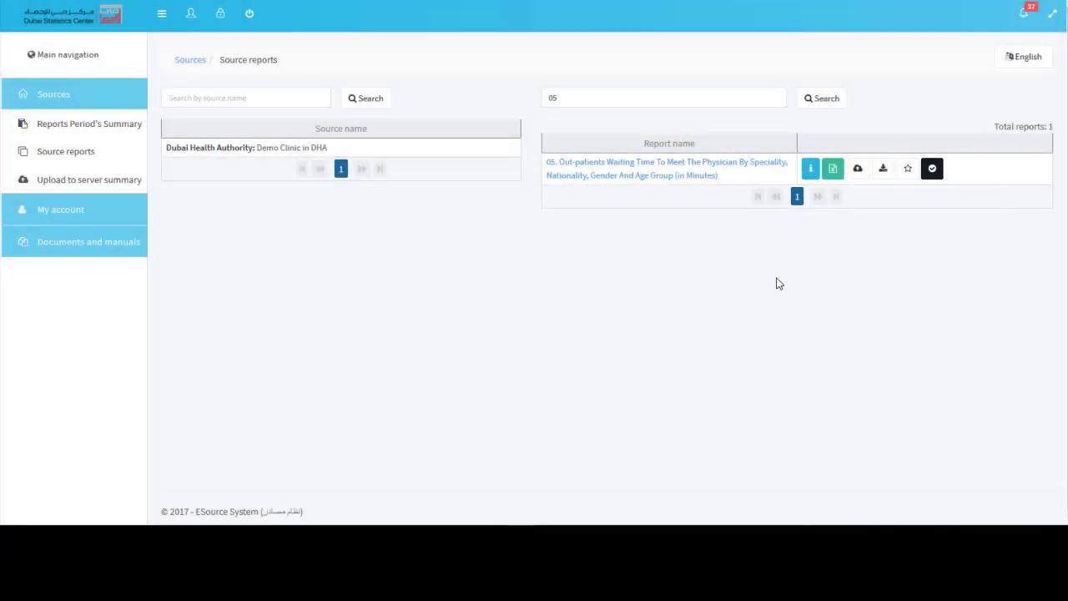
Check the status of the 2017 period on report 05's verify/approve/reject page, and close that page
click(932, 170)
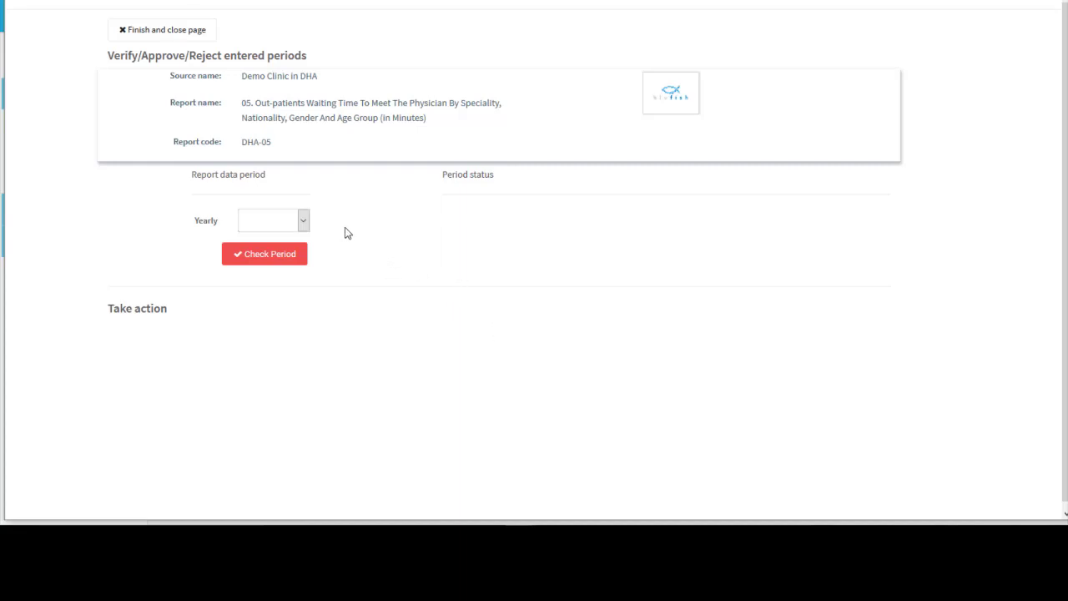
click(305, 219)
click(292, 238)
click(280, 254)
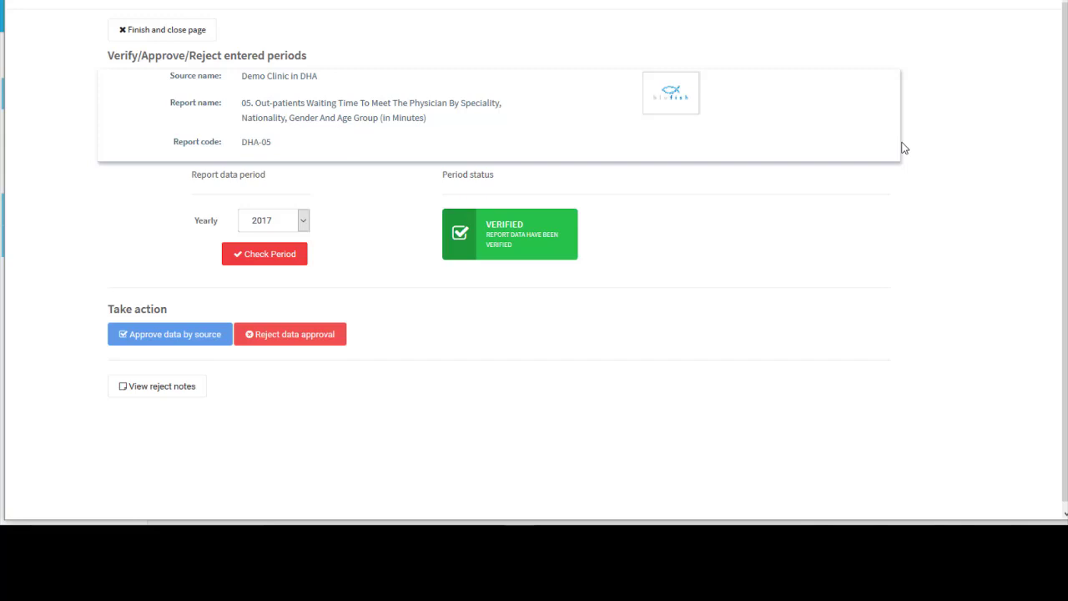
key(ctrl+w)
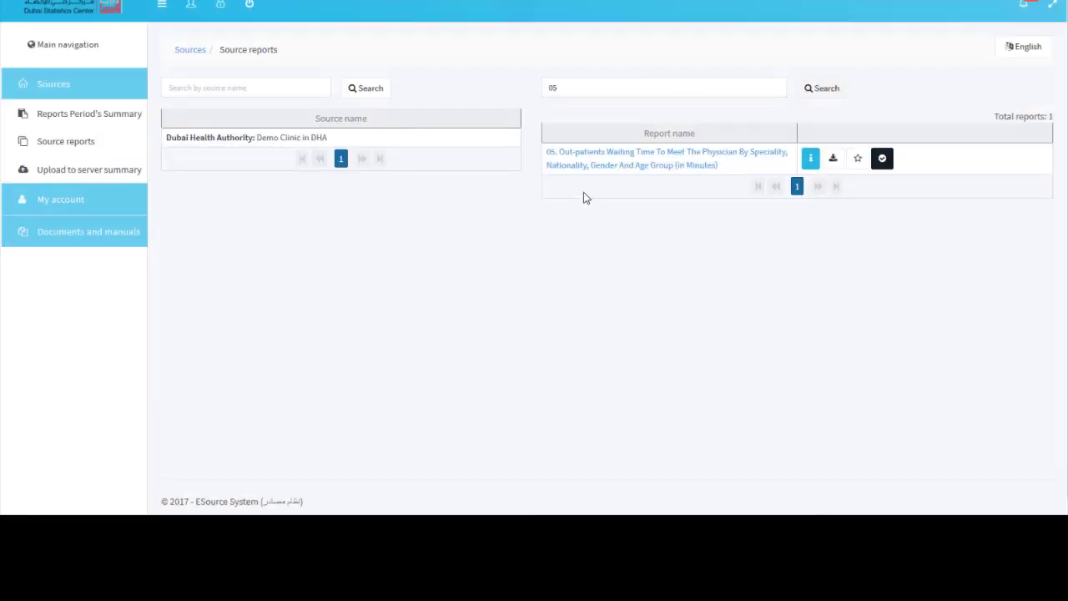
Open report 05 from the source reports list and fetch its 2017 data for the Emirati criterion
click(592, 167)
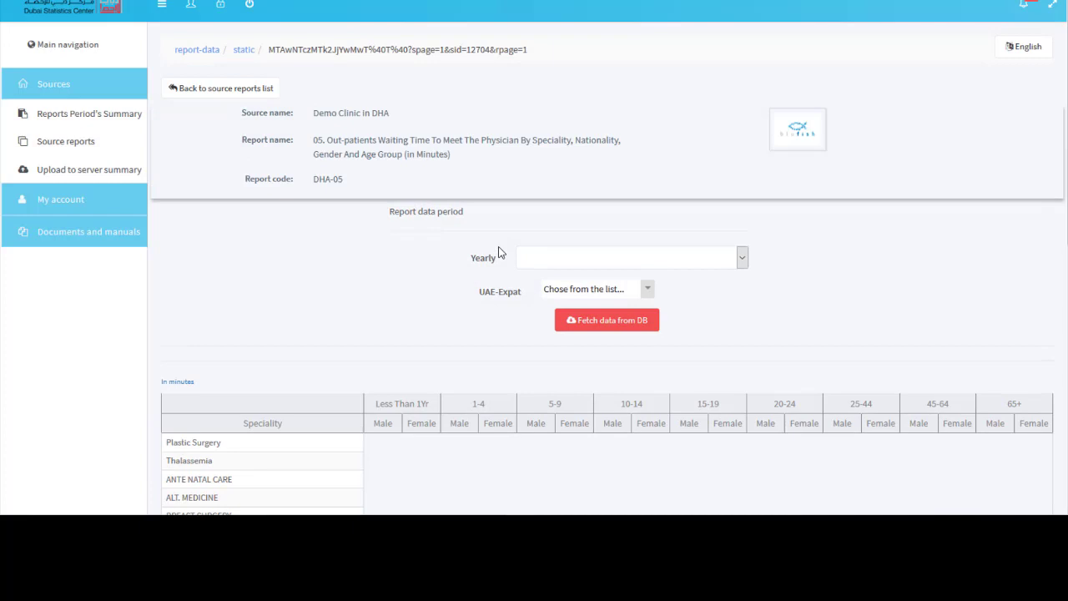
scroll(432, 266, down, 3)
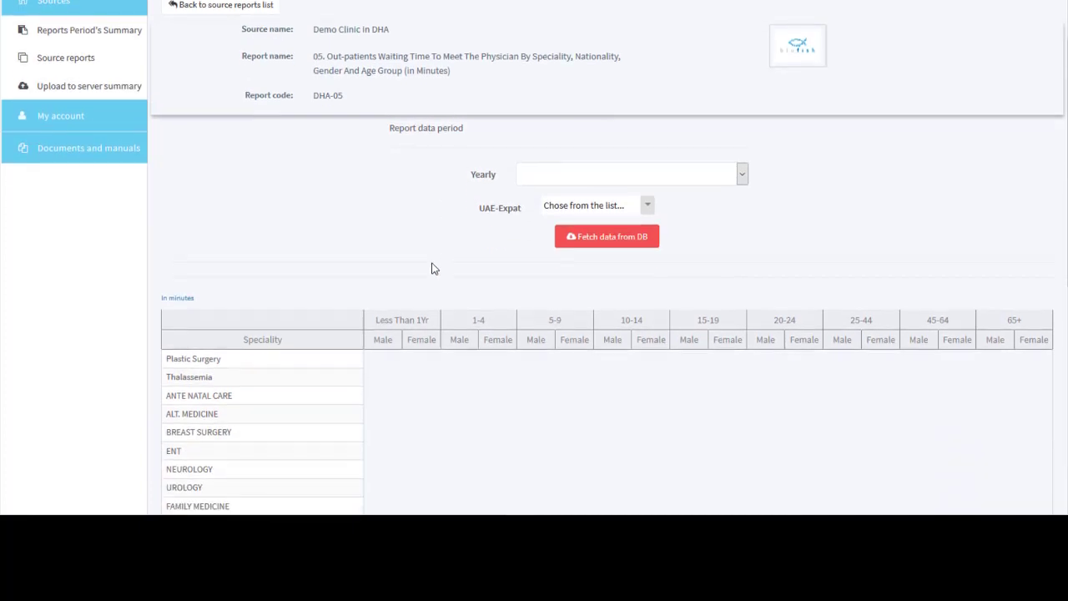
click(740, 121)
click(700, 141)
click(645, 150)
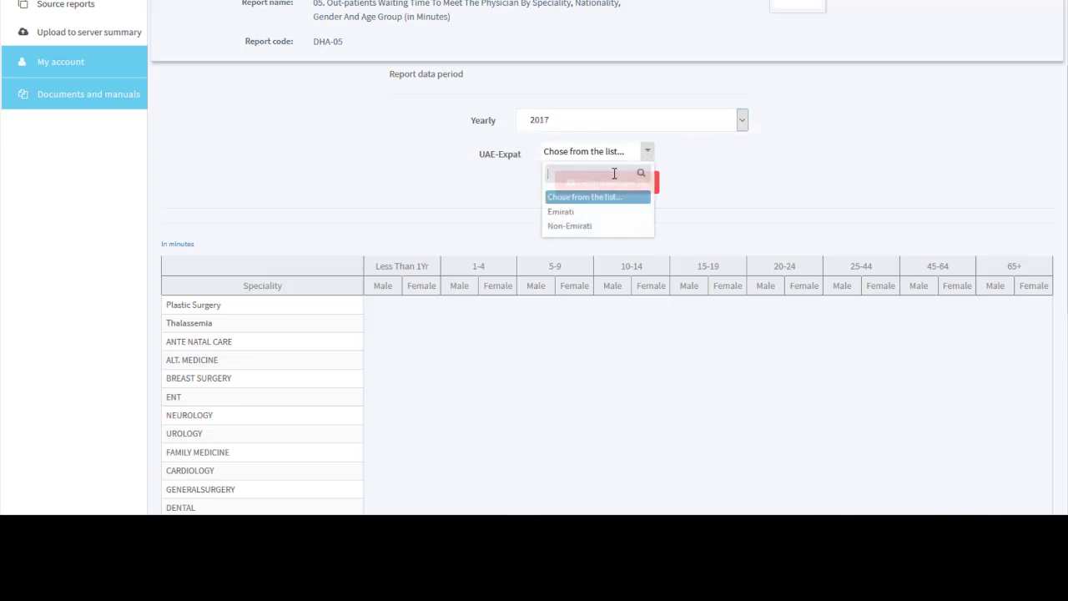
click(582, 214)
click(583, 194)
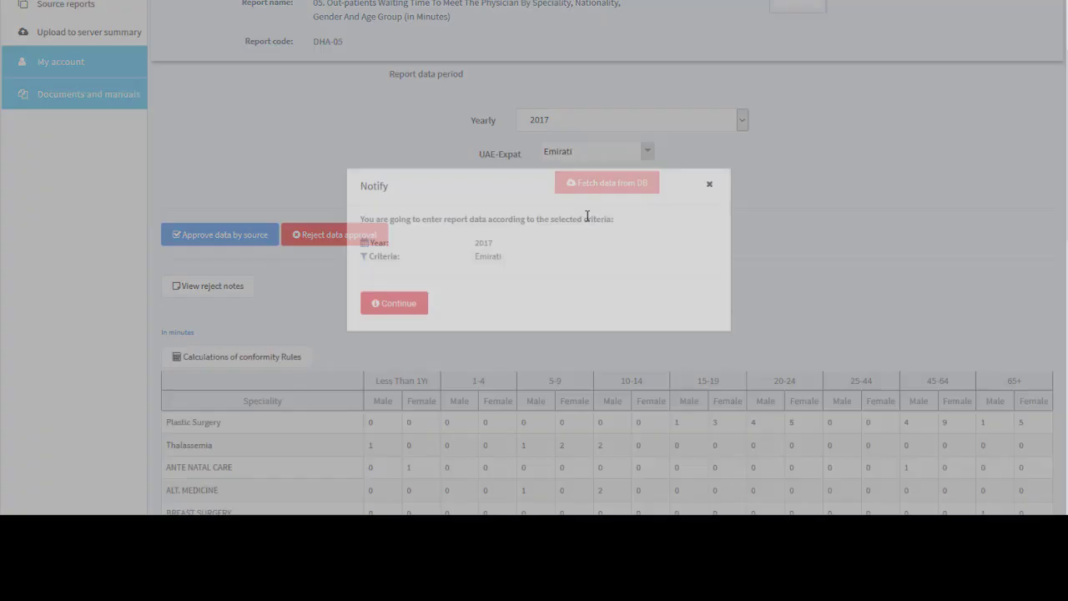
click(393, 302)
scroll(419, 405, down, 2)
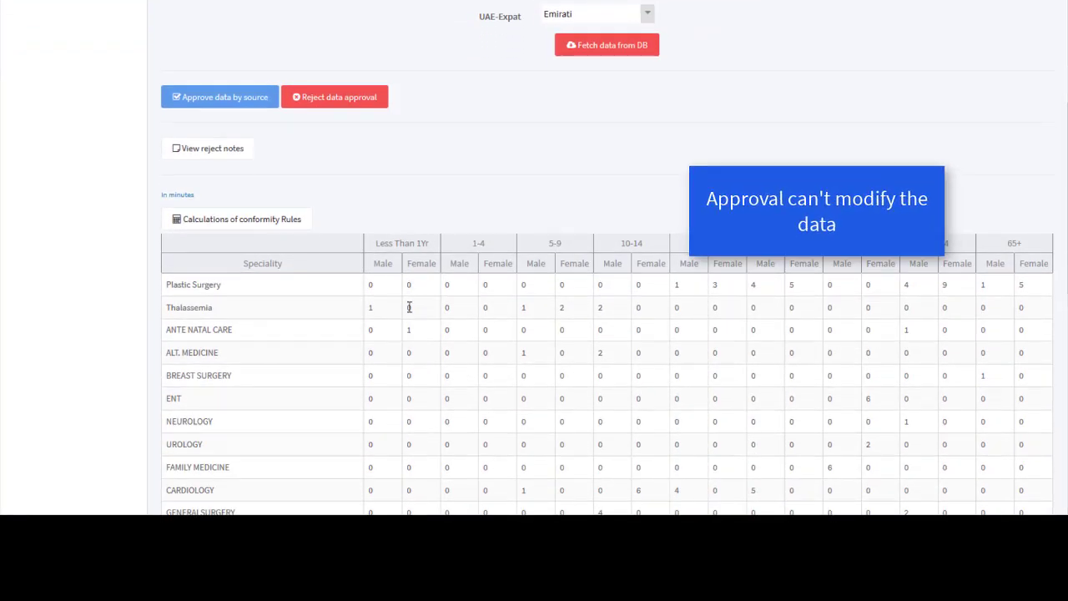
Switch the UAE-Expat criterion to Non-Emirati and fetch the 2017 data for approval review
click(649, 17)
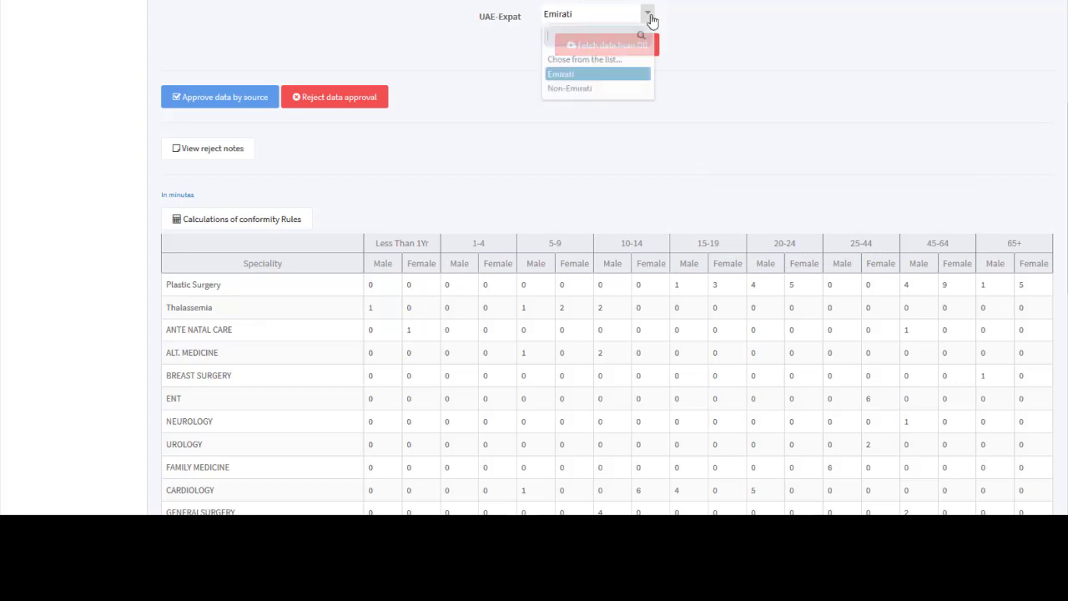
click(568, 90)
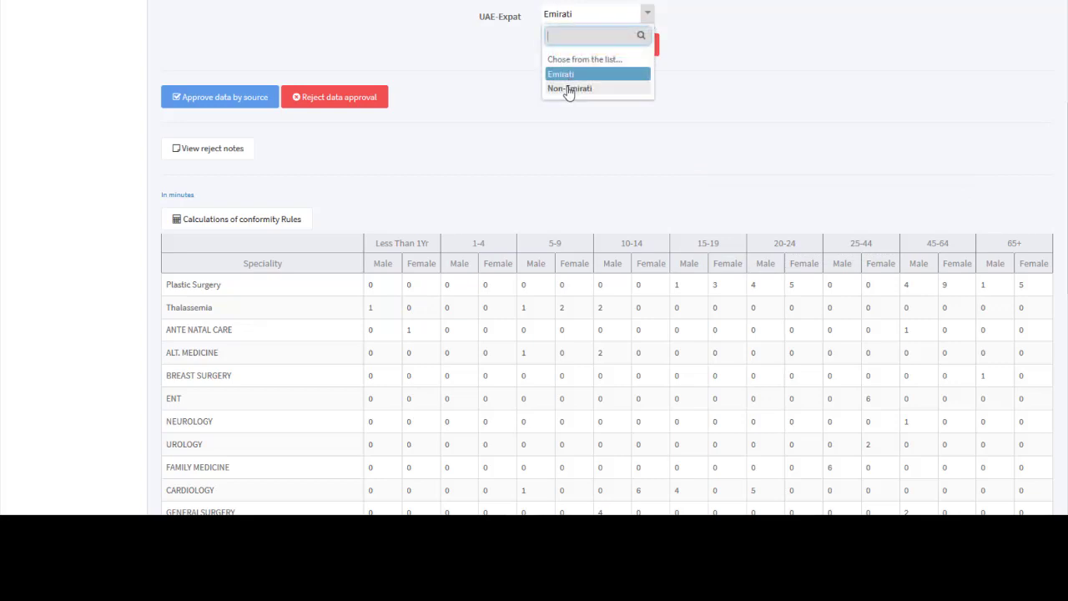
click(613, 47)
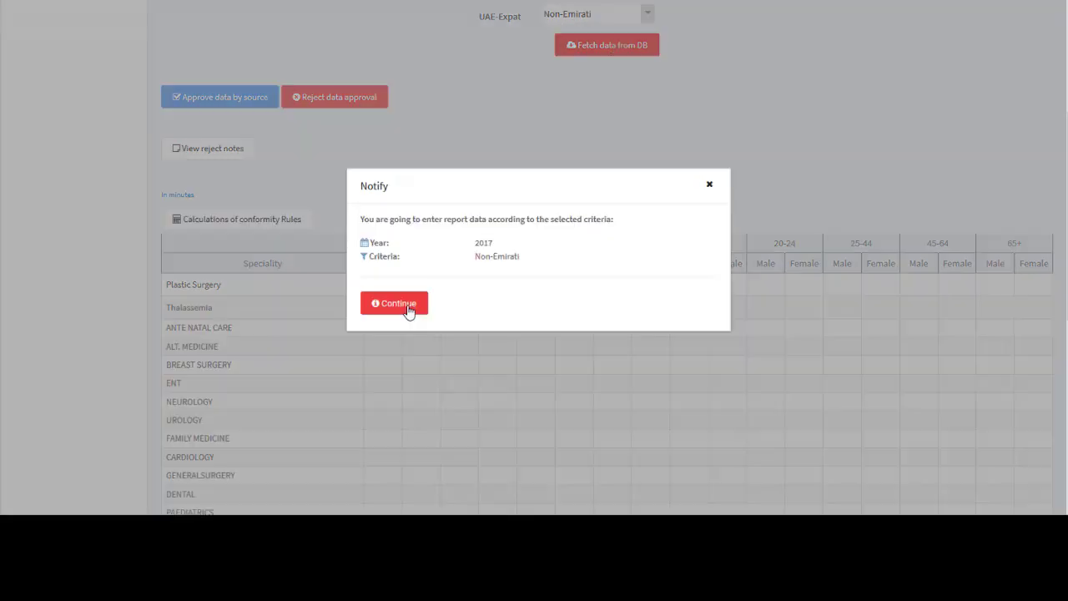
click(409, 309)
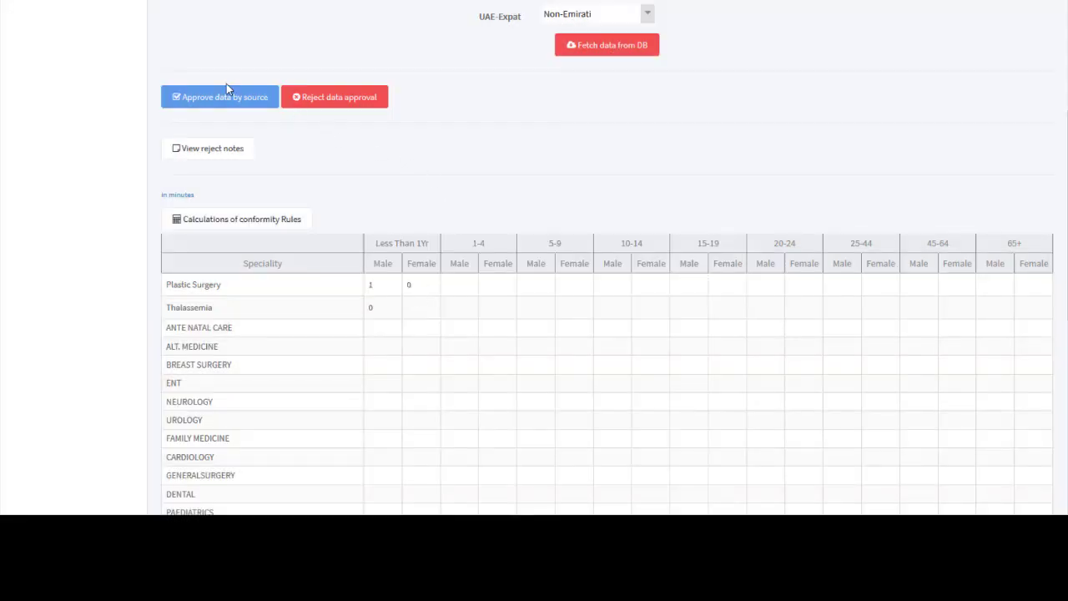
click(357, 104)
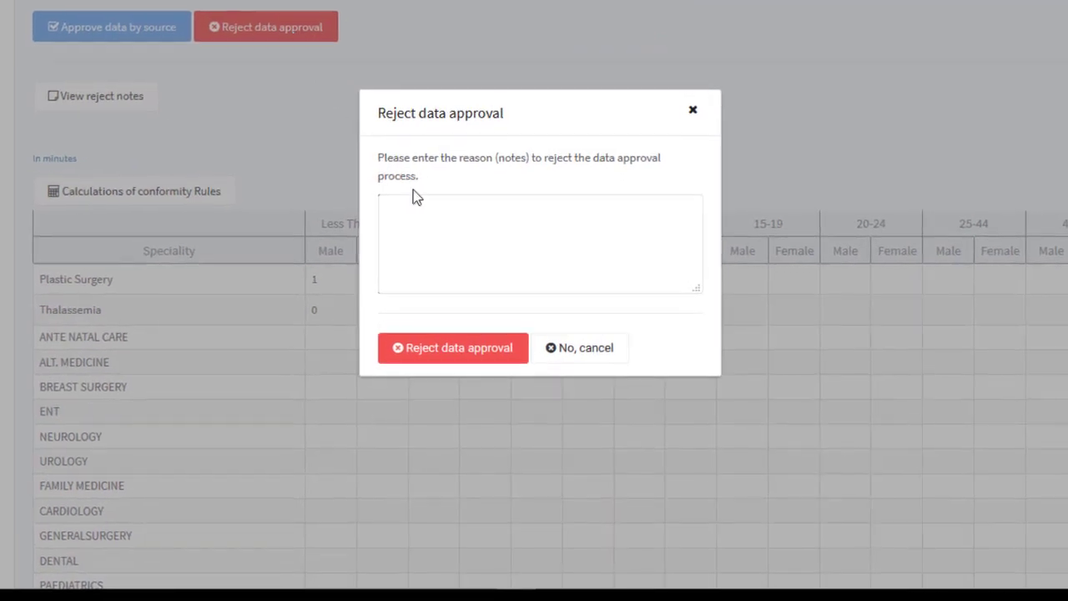
click(462, 234)
text(reason)
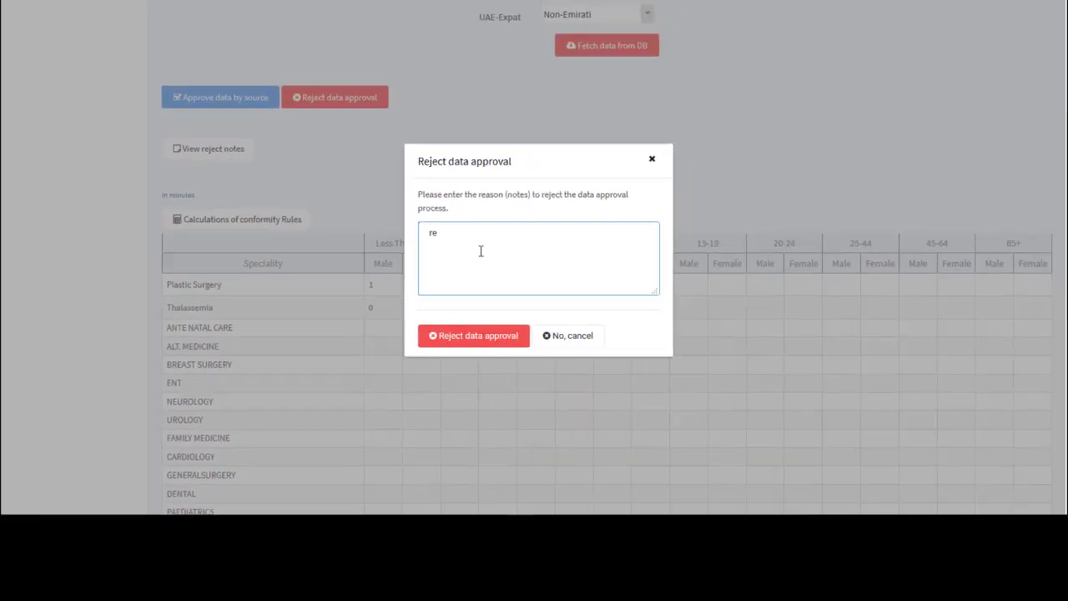
click(652, 160)
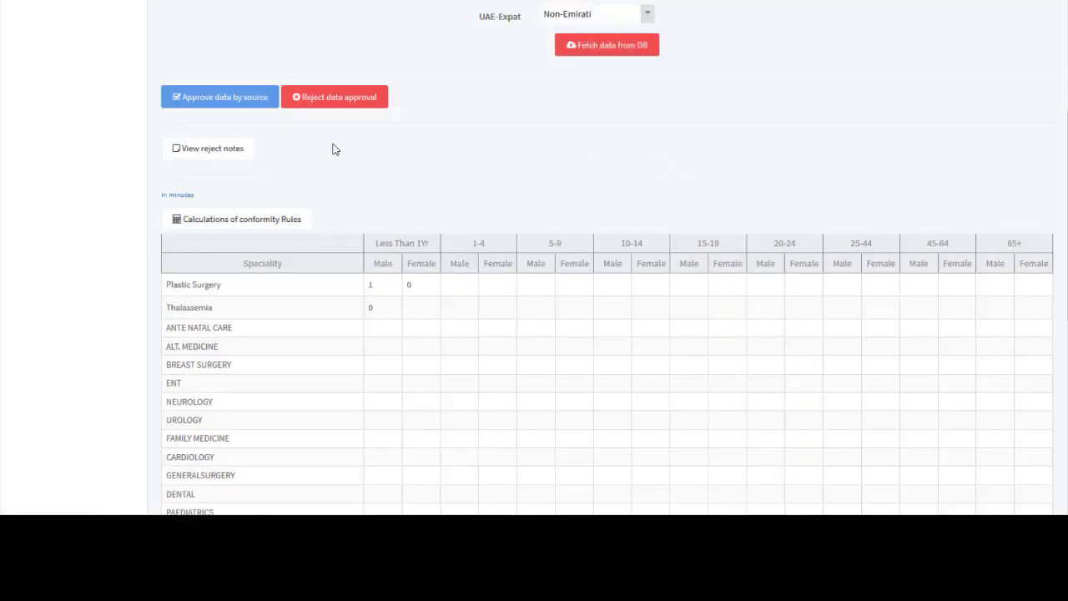
Approve the 2017 report data by source, confirm the operation and dismiss the resulting message
click(256, 106)
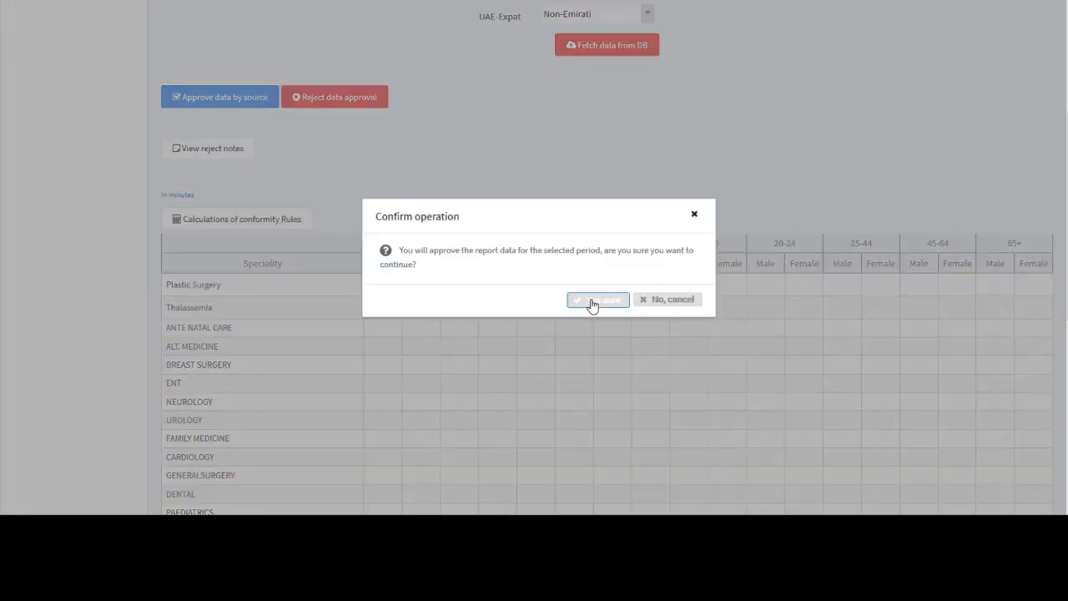
click(592, 302)
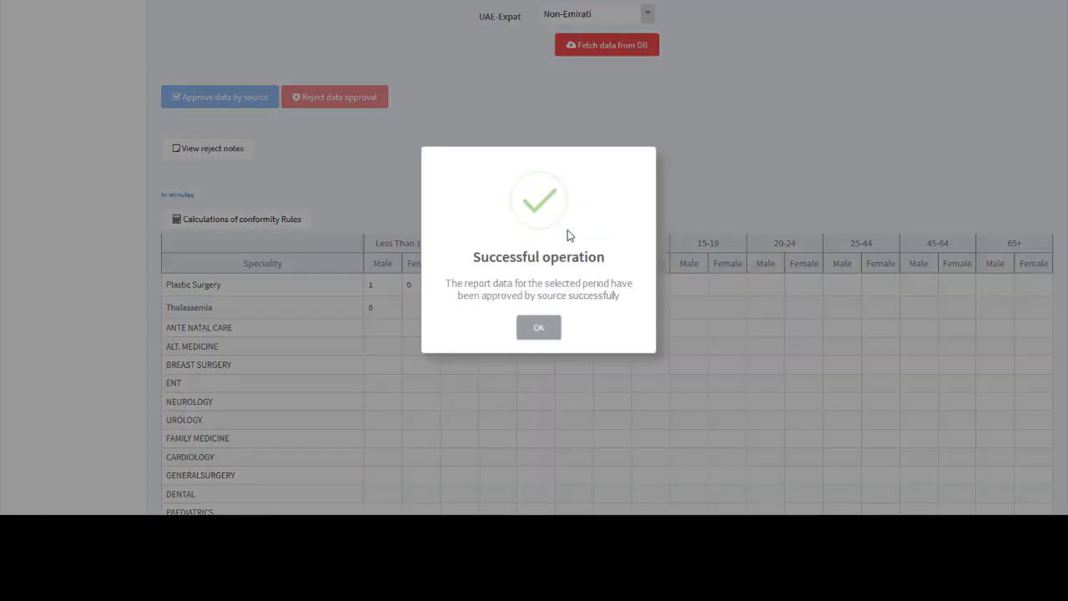
click(539, 327)
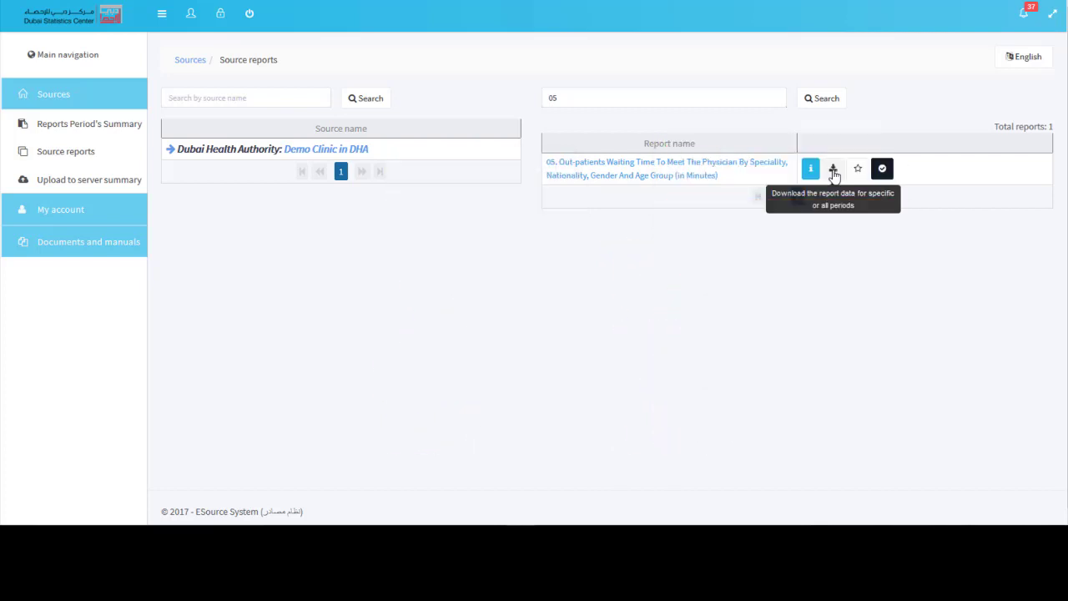
Download report 05's data file for year 2017 and UAE-Expat Emirati, leaving the lookup mapping text option off
click(832, 170)
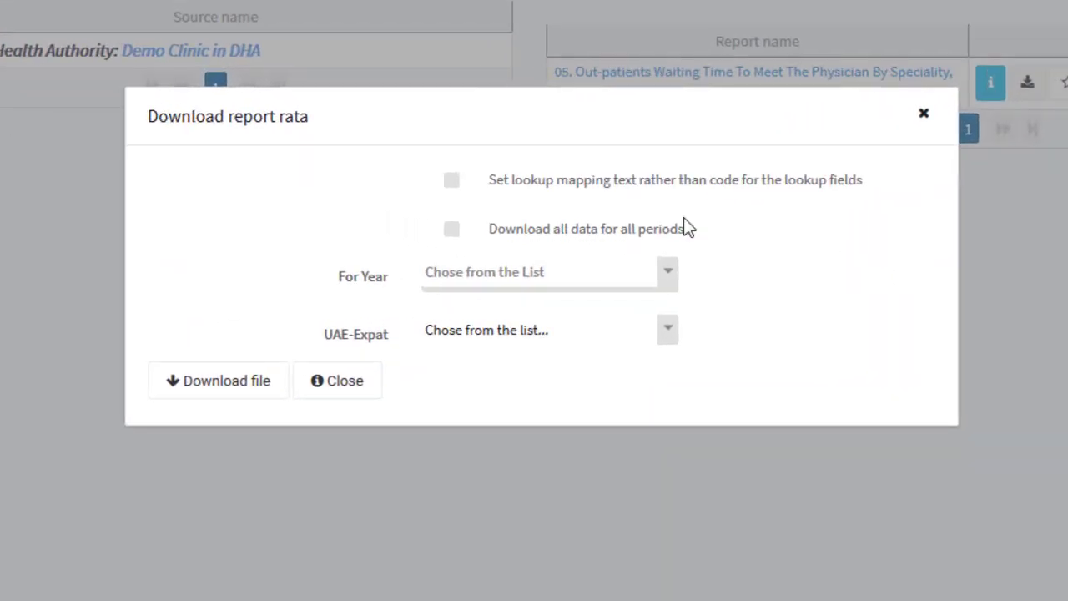
click(451, 181)
click(452, 182)
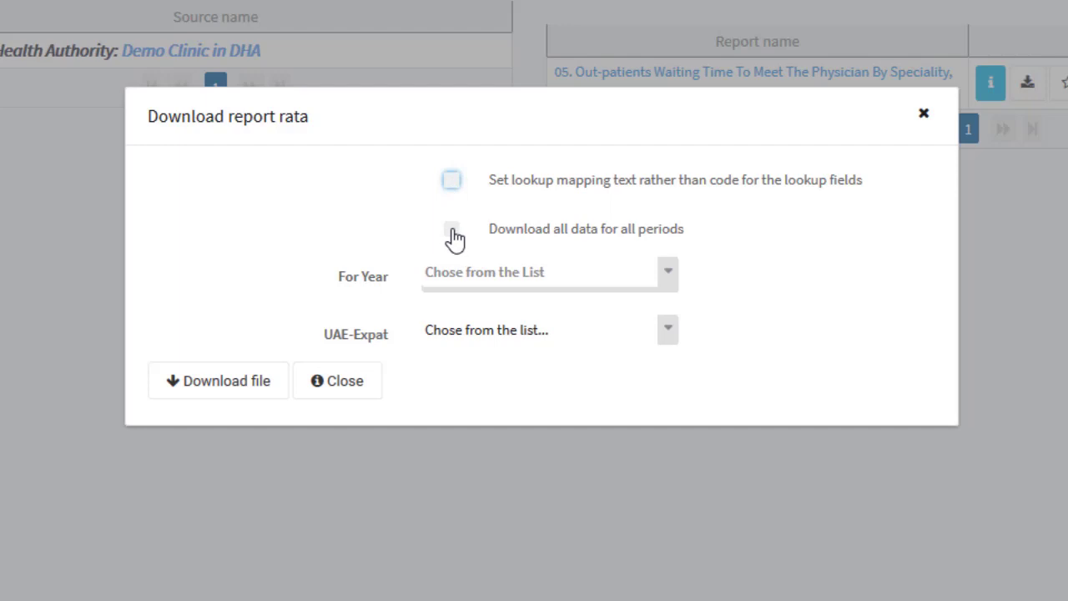
click(667, 274)
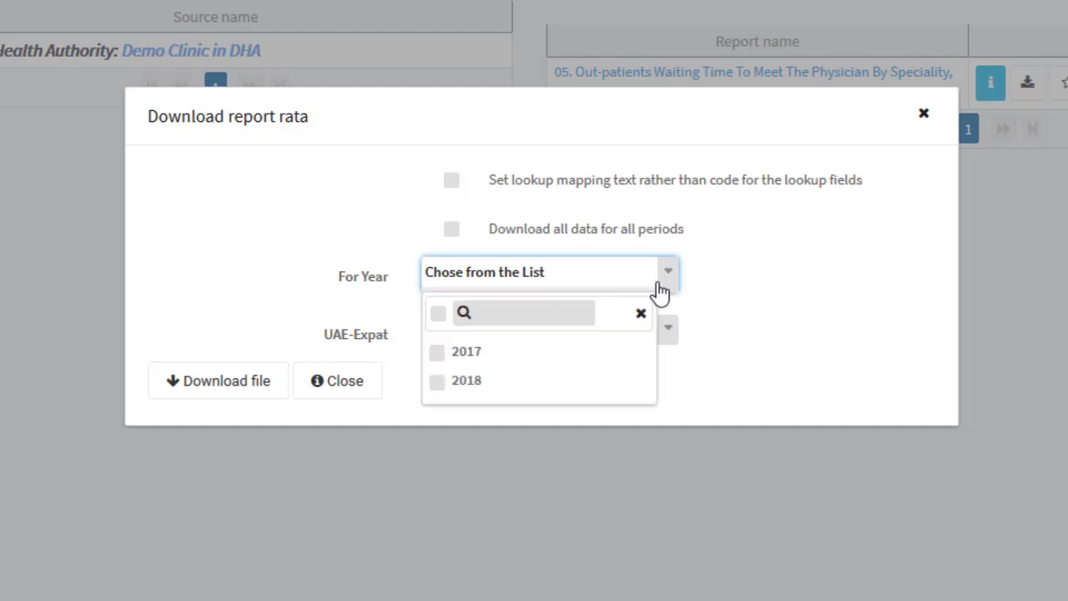
click(437, 357)
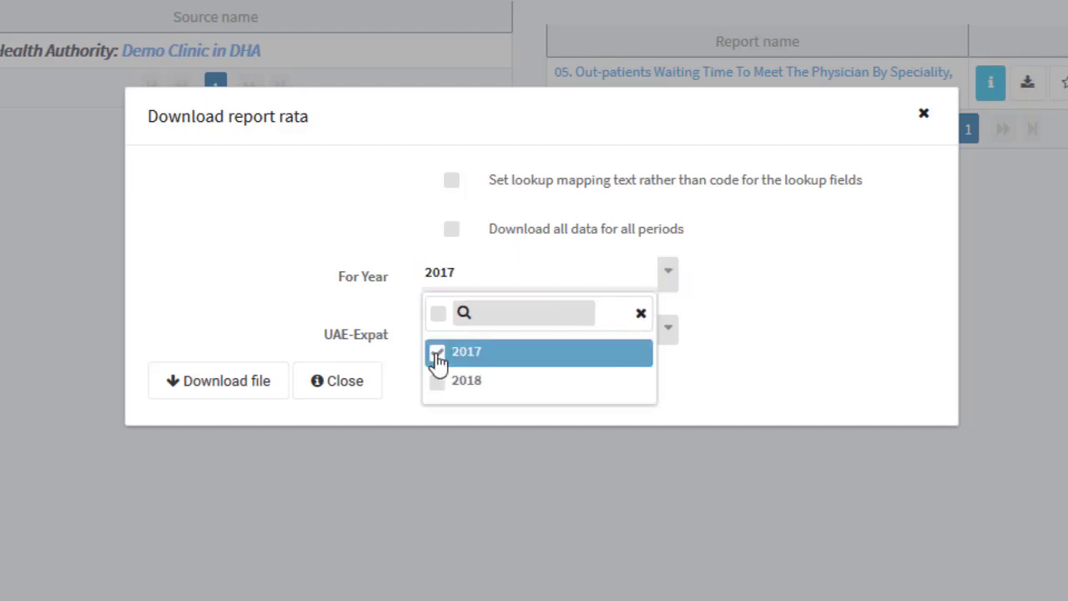
click(685, 386)
click(669, 338)
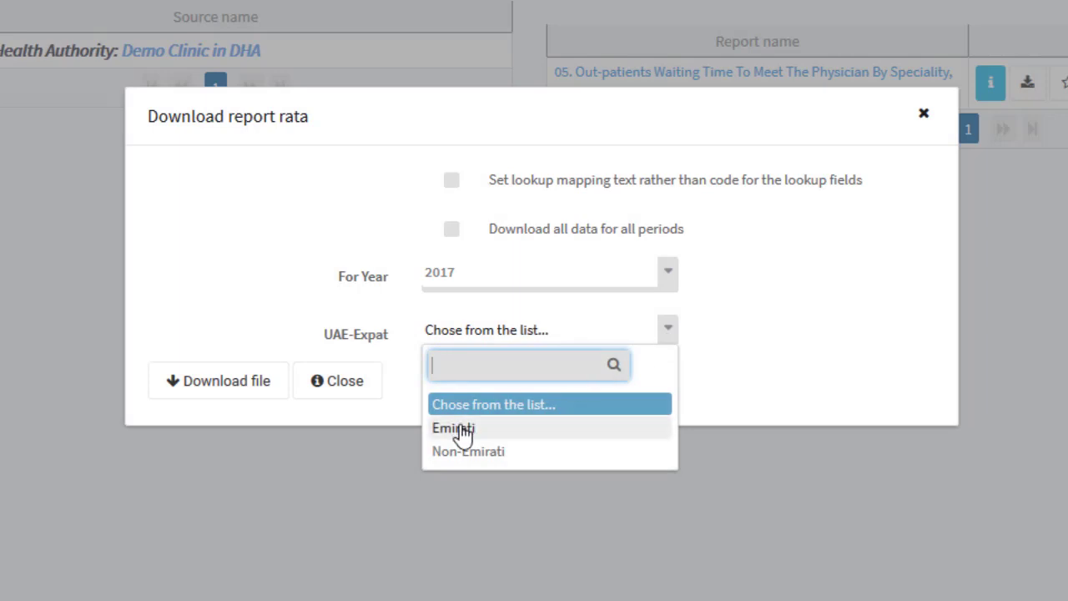
click(462, 427)
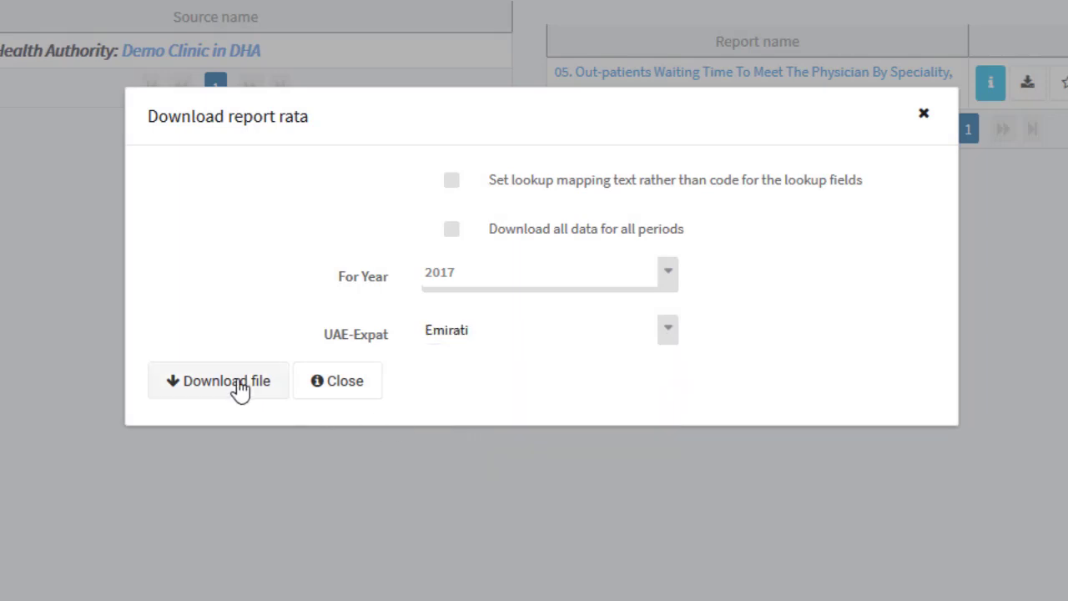
click(239, 388)
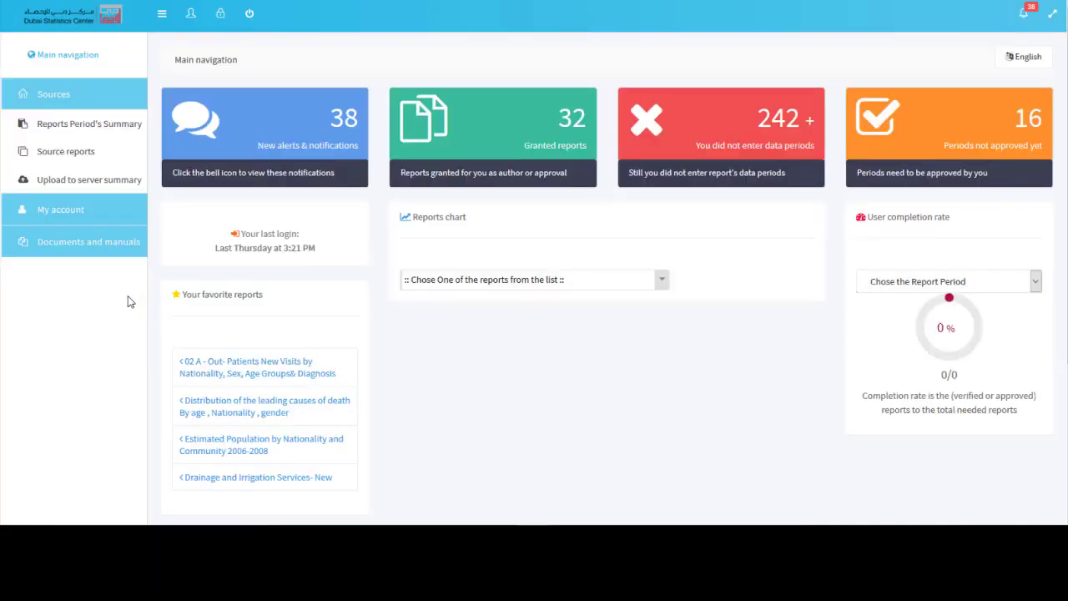
Open the reports periods summary for Demo Clinic in DHA and review its reports' periods not entered or approved
click(107, 131)
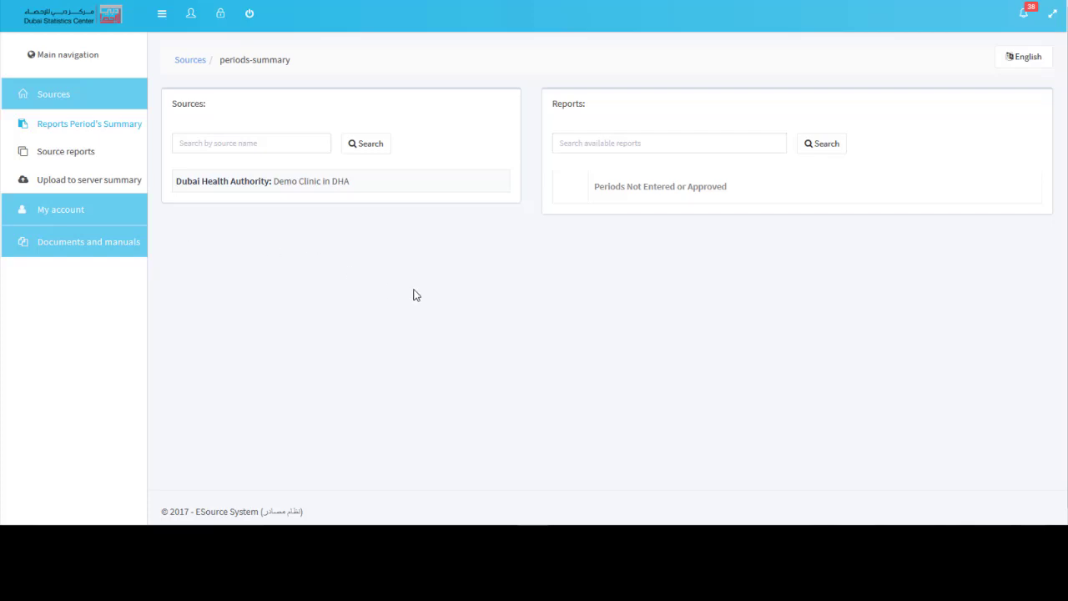
click(332, 183)
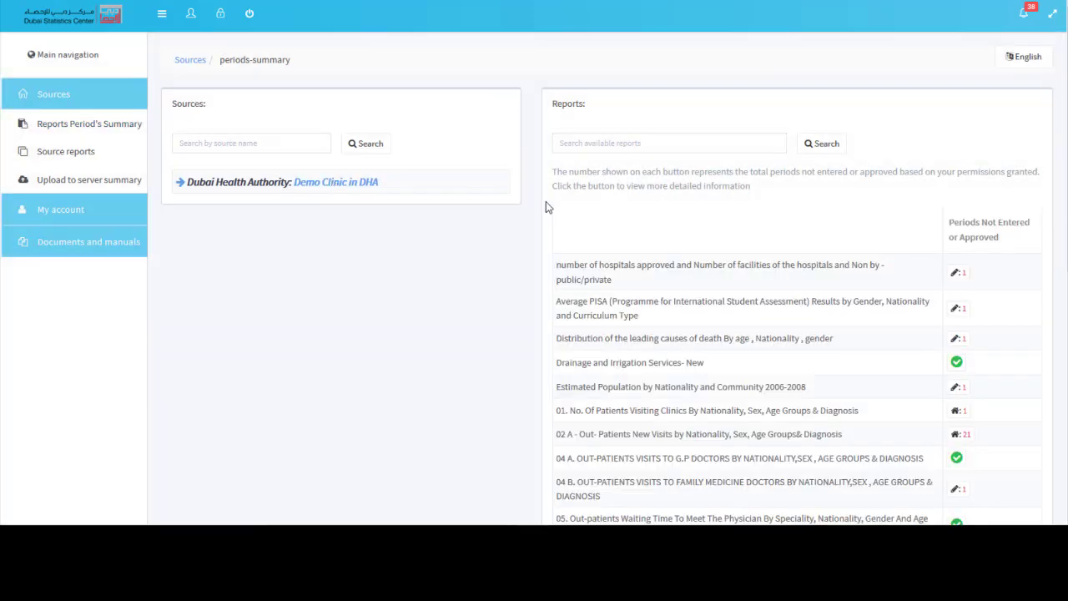
scroll(643, 211, down, 3)
scroll(644, 208, down, 2)
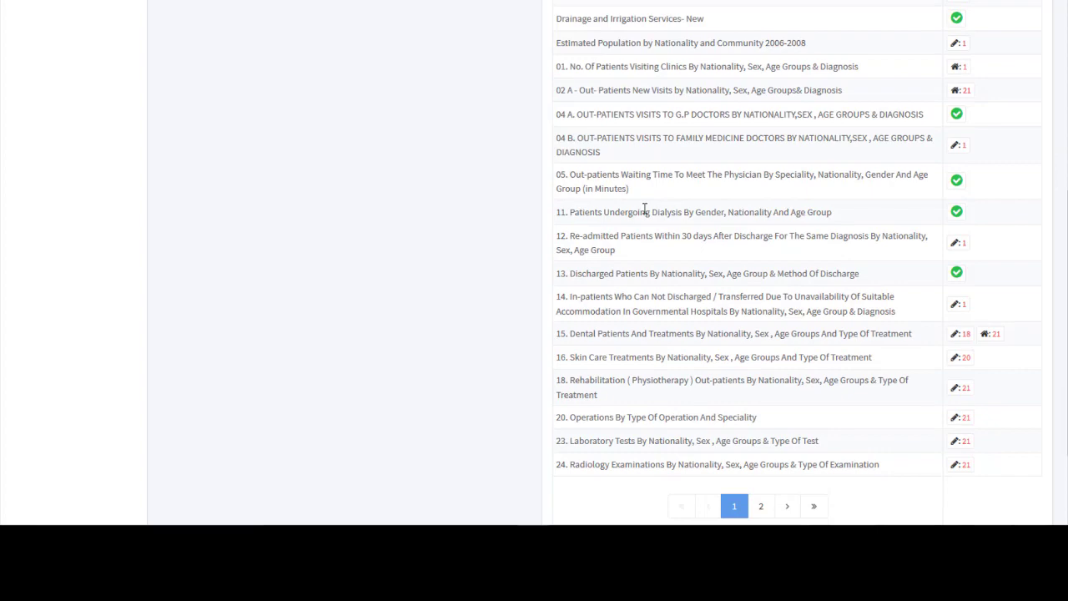
Search the available reports in the periods summary for 05
scroll(643, 209, up, 5)
click(622, 143)
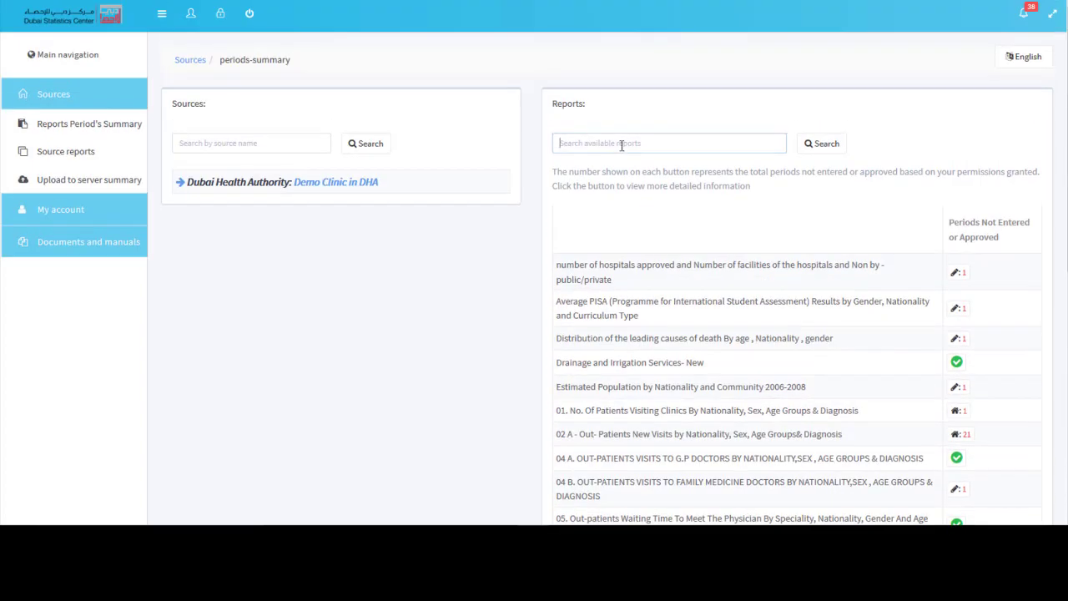
text(05)
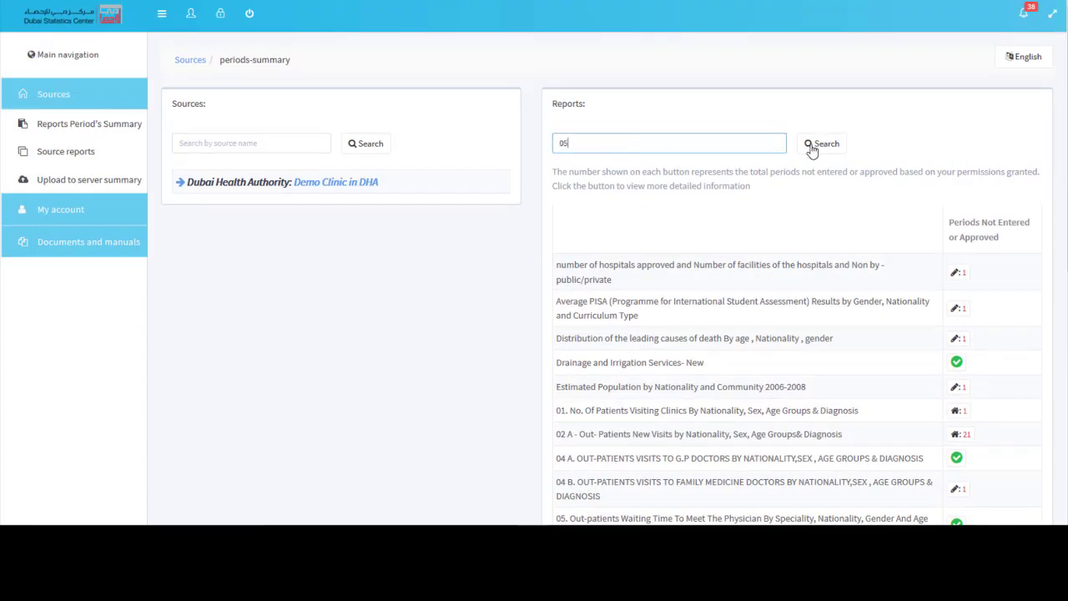
click(837, 148)
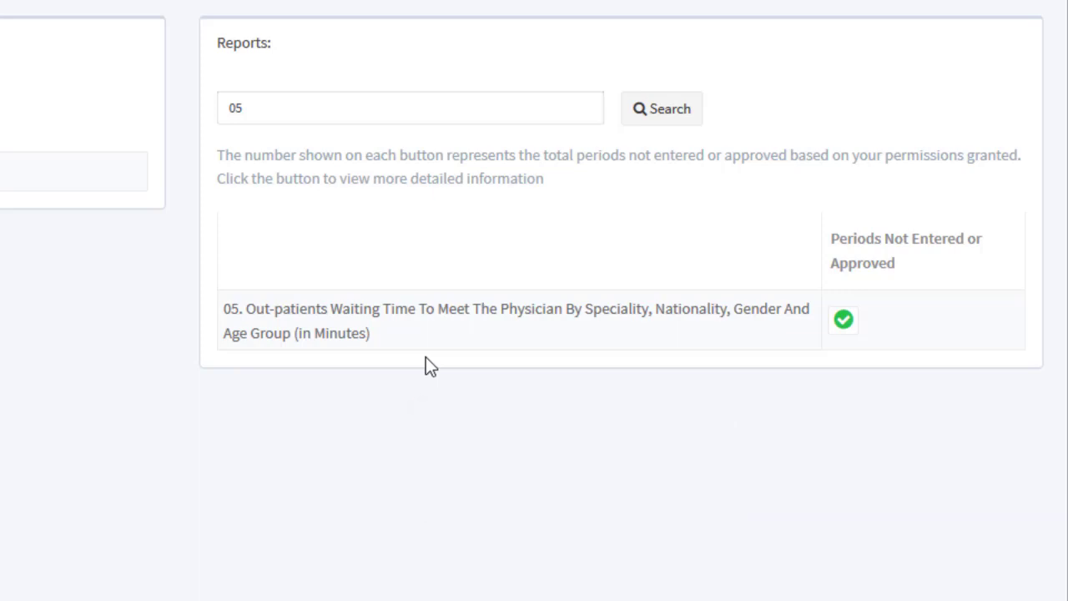
Search the available reports for 37 and examine the not-entered 2018 periods of Emirati Patients Data, closing the details when done
double_click(326, 113)
text(37)
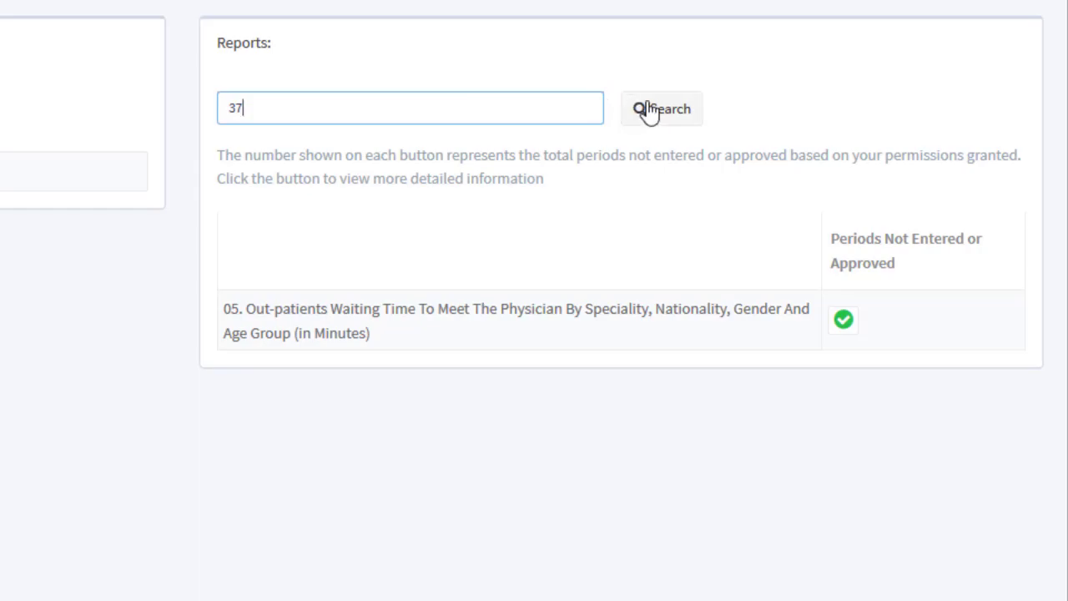
click(648, 110)
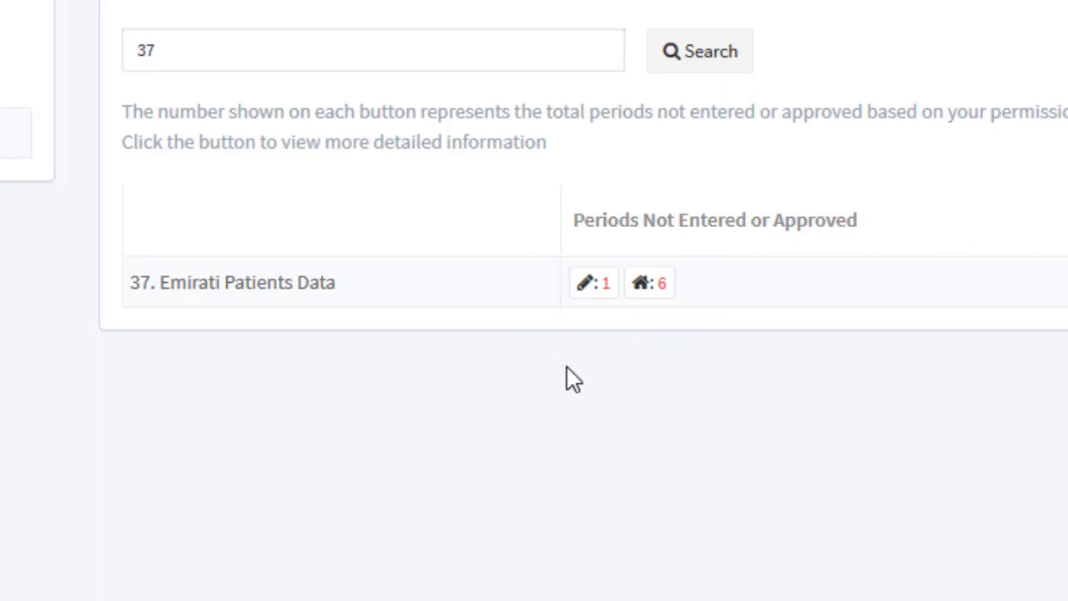
click(592, 282)
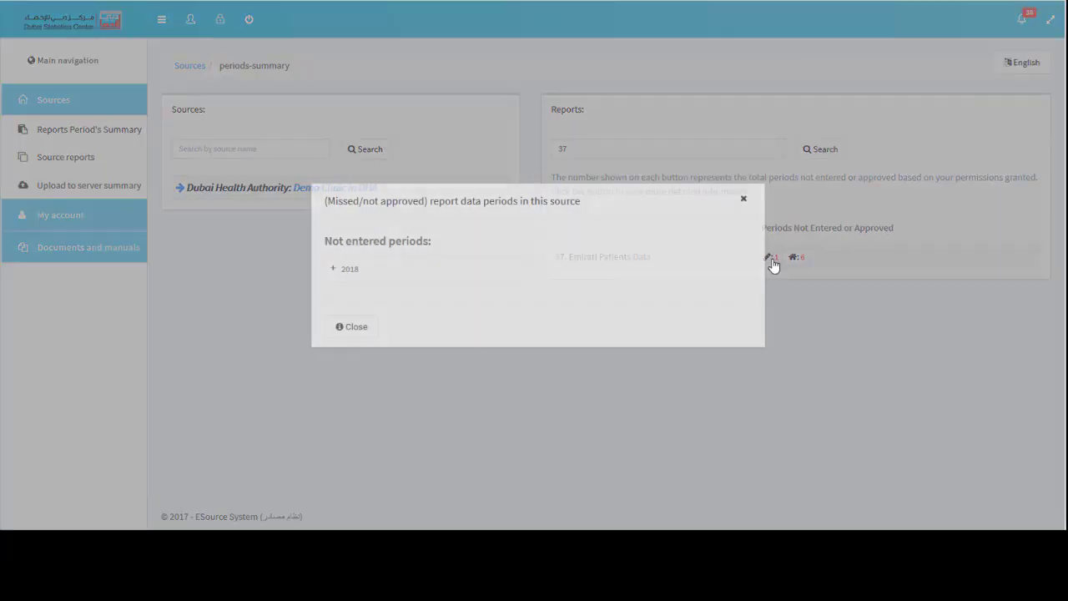
click(334, 270)
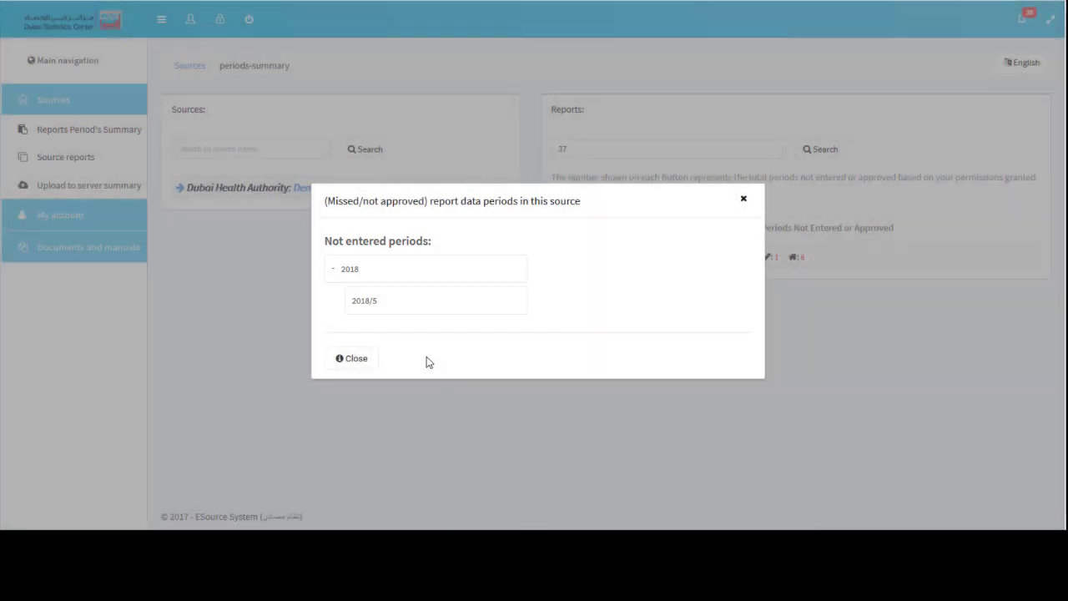
click(354, 360)
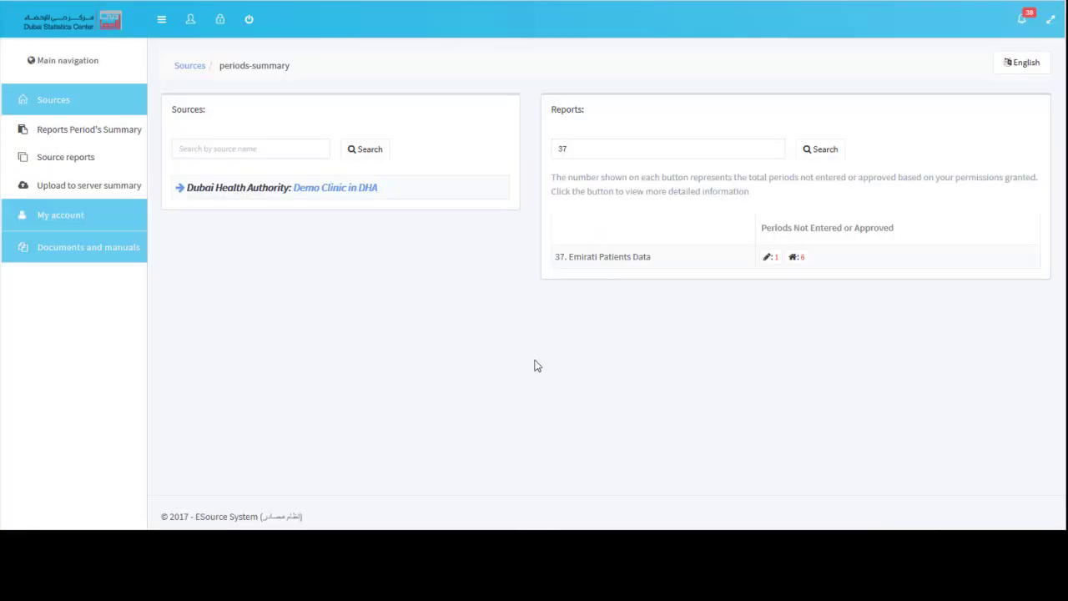
Review the source-level missed or unapproved periods of Emirati Patients Data, expanding 2018 under both not entered and entered but not approved, and close the details
click(797, 260)
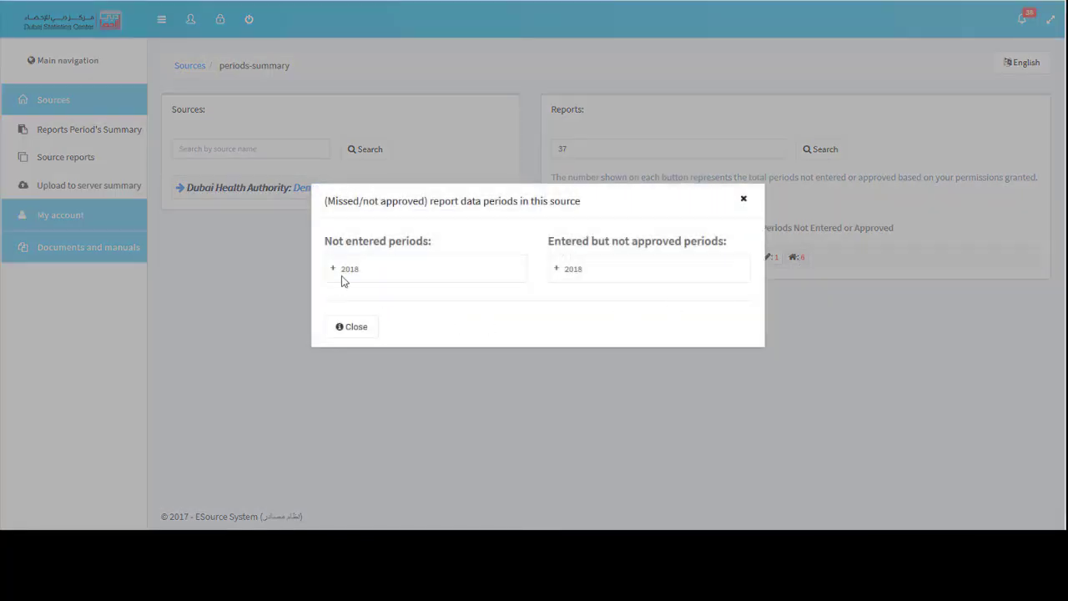
click(332, 275)
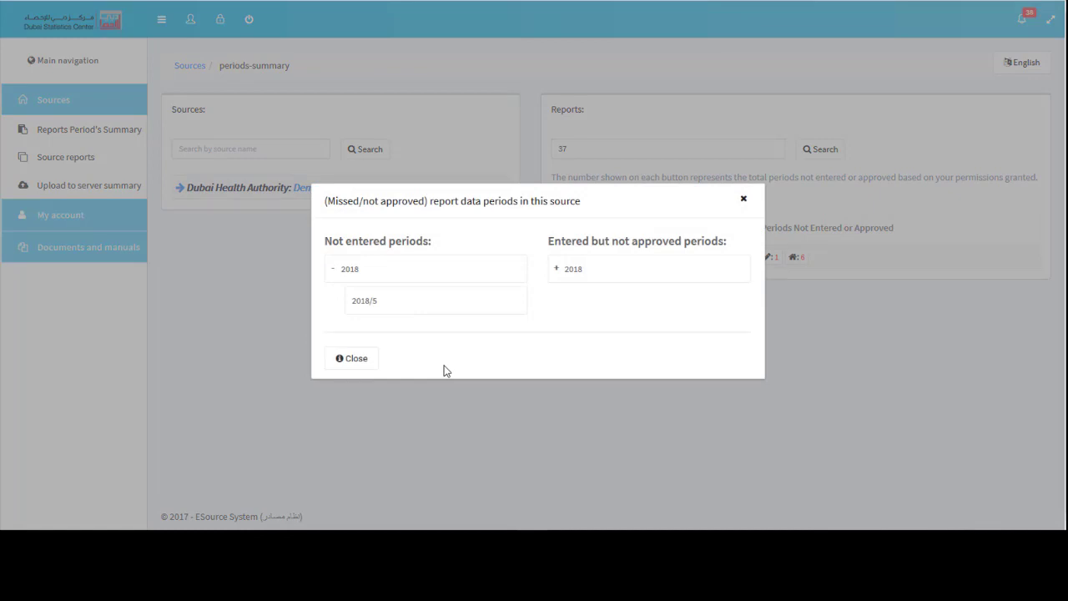
click(558, 269)
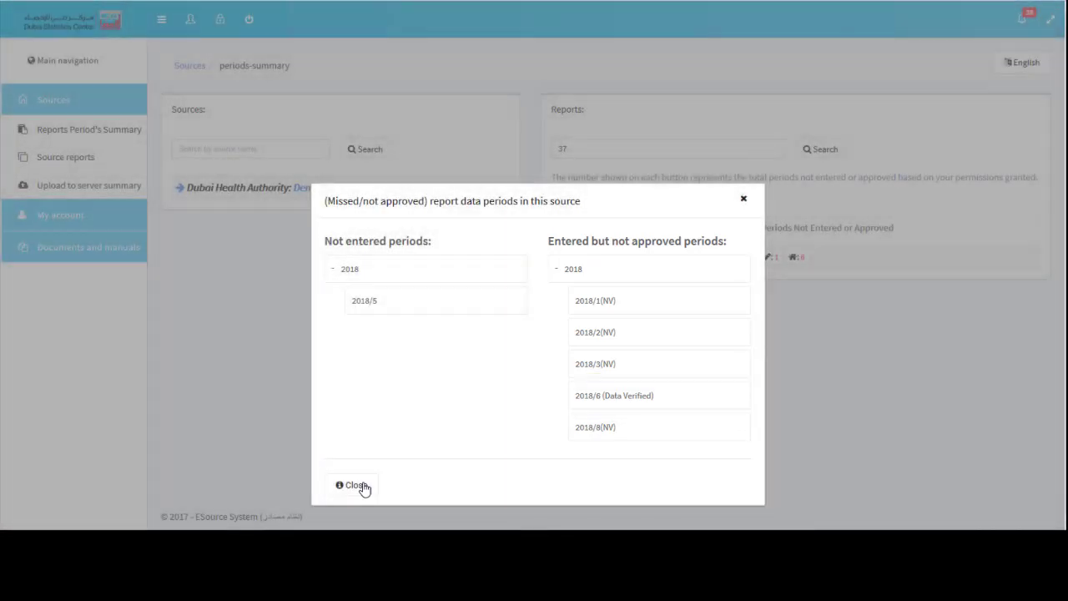
click(359, 486)
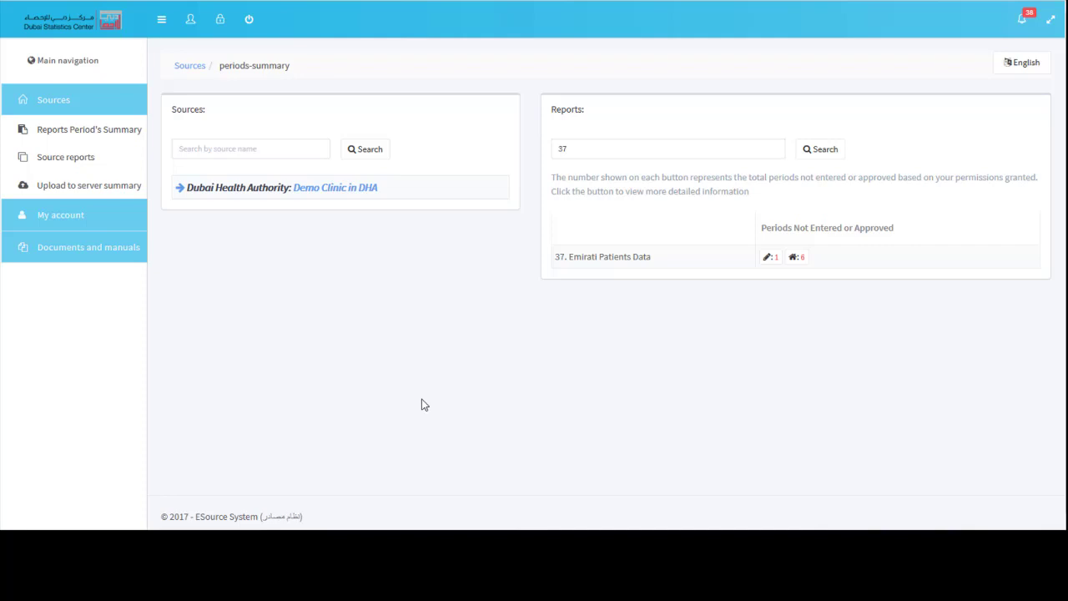